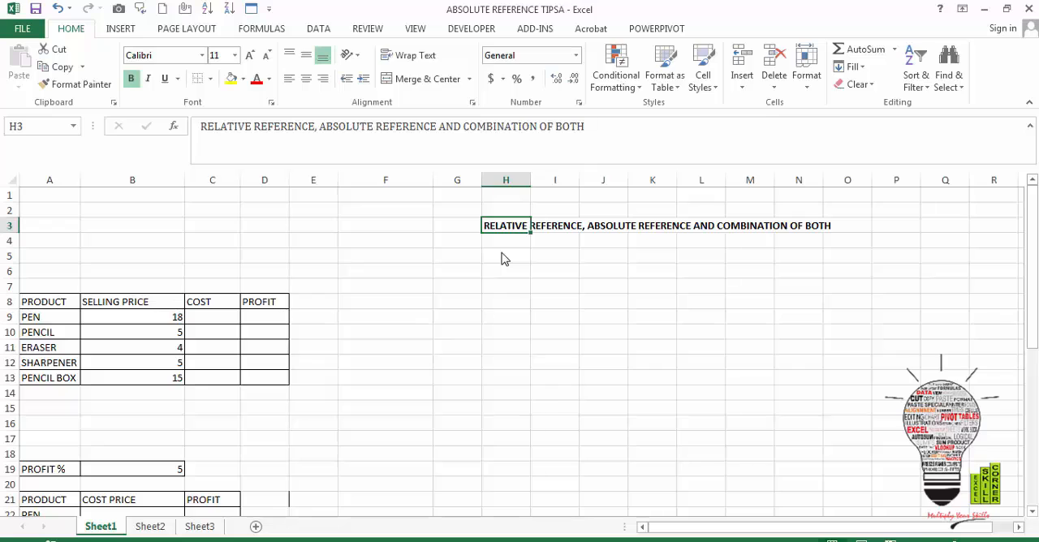
key(Down)
key(Down)
key(Down)
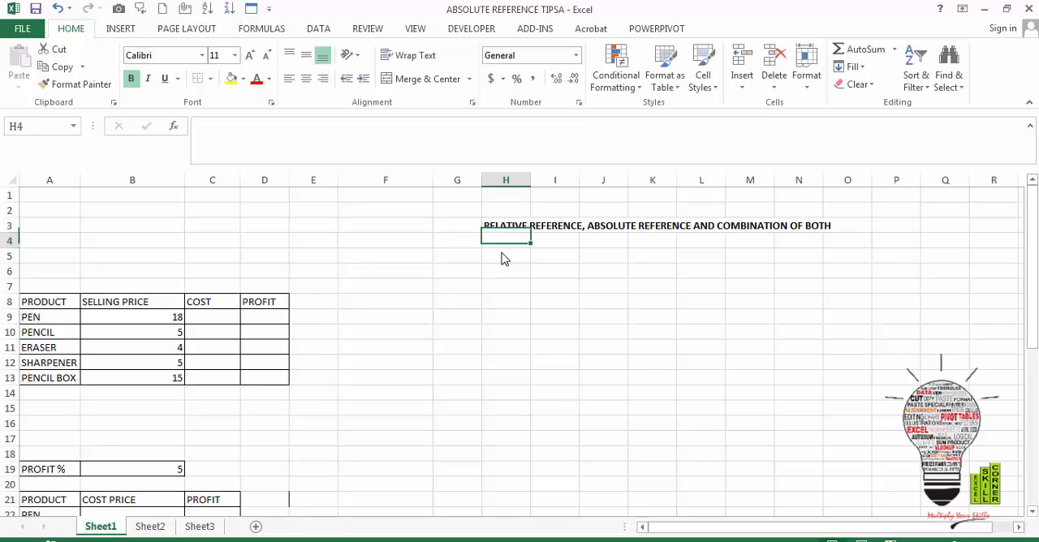
key(Left)
key(Left)
key(Left)
key(Left)
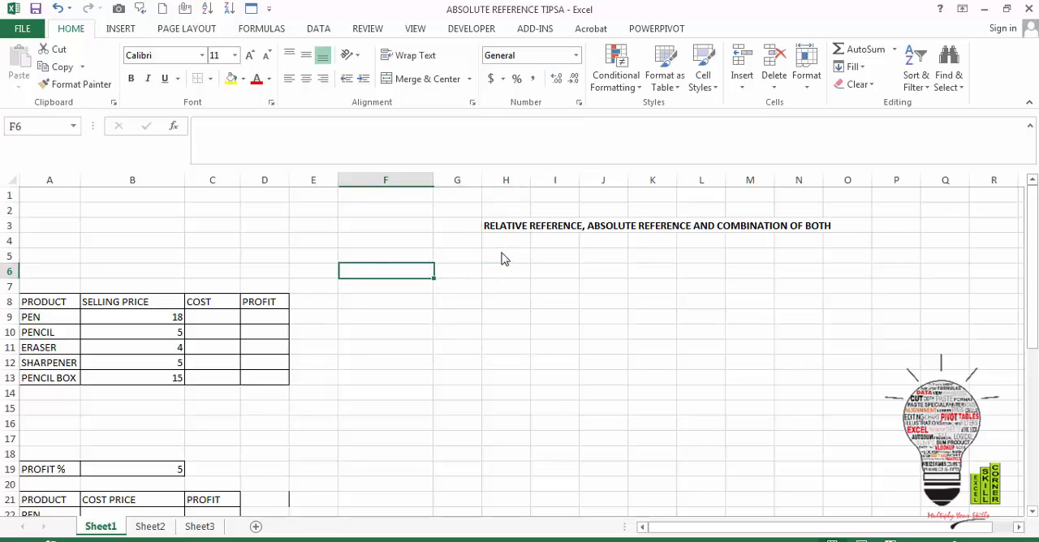
key(Down)
key(Down)
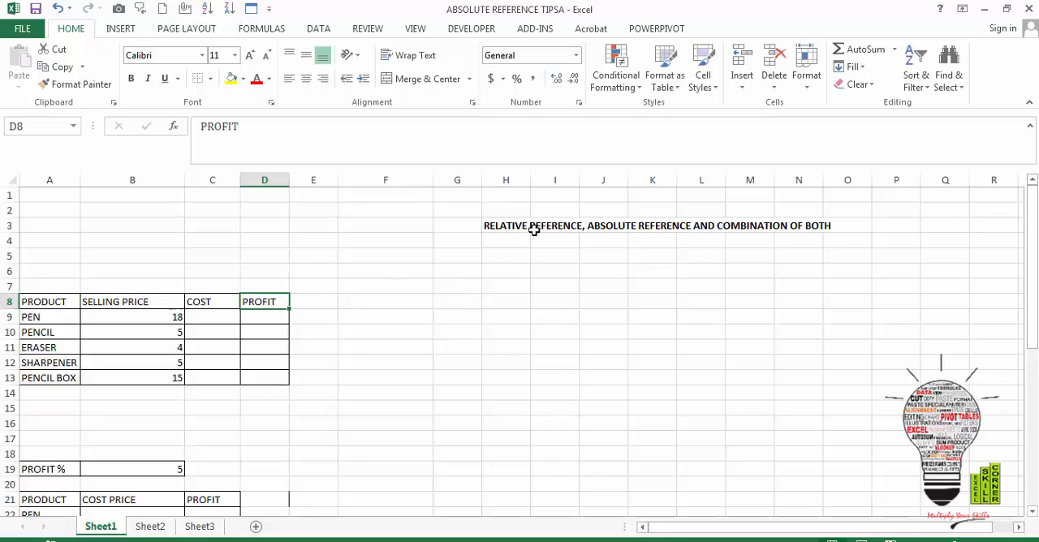
click(533, 228)
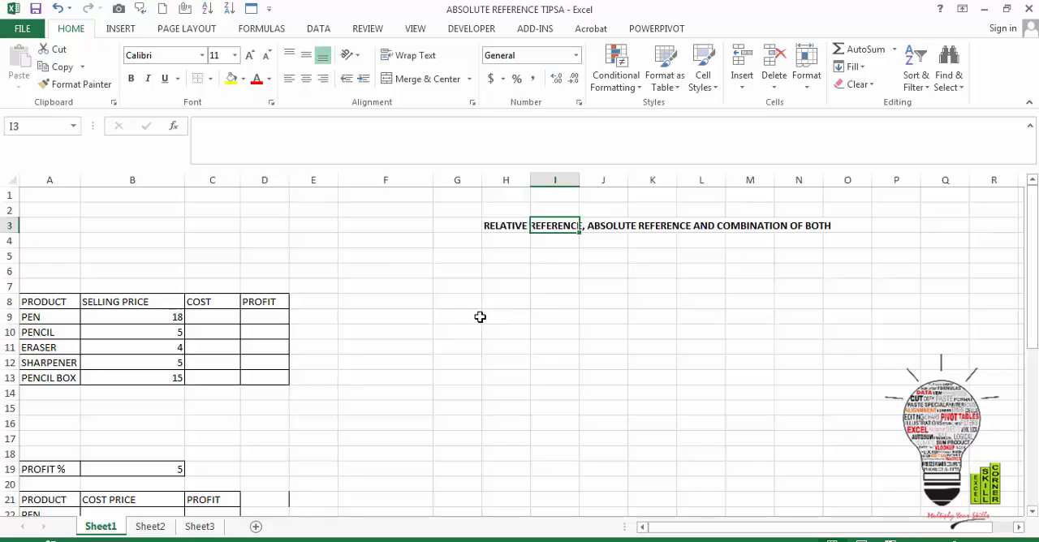
click(379, 314)
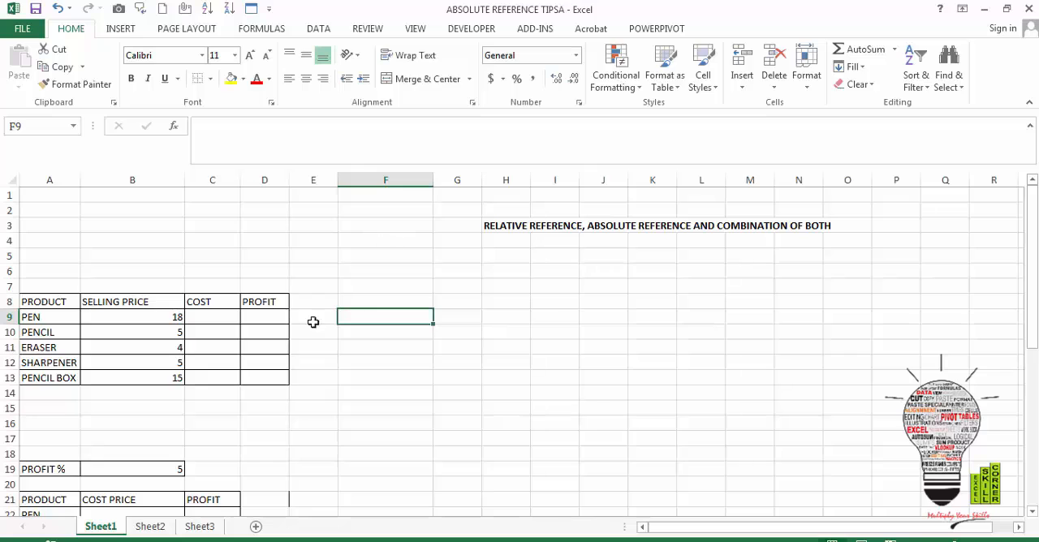
click(300, 313)
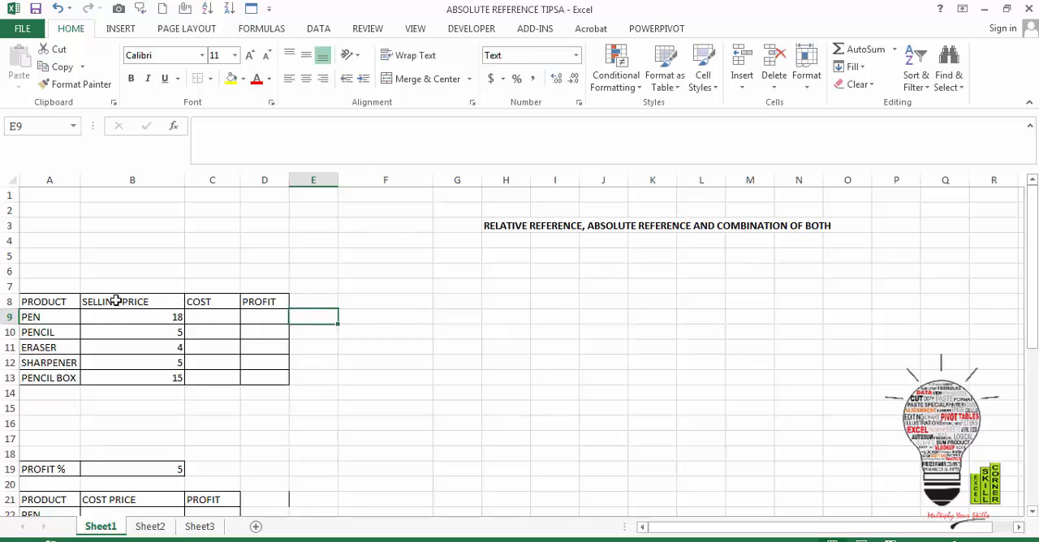
In the COST column of the first table, enter 13 for PEN and 3 for PENCIL
click(198, 323)
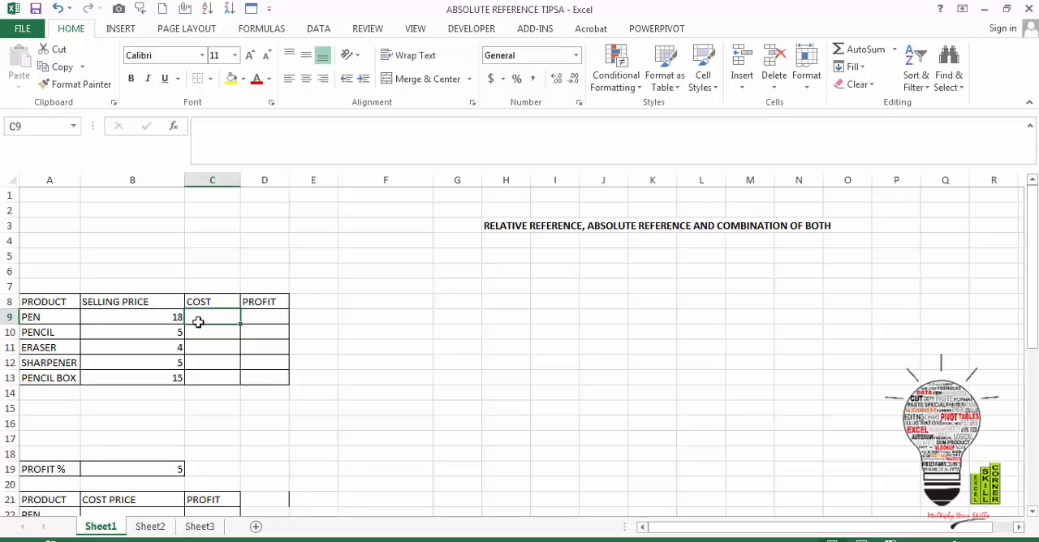
text(1)
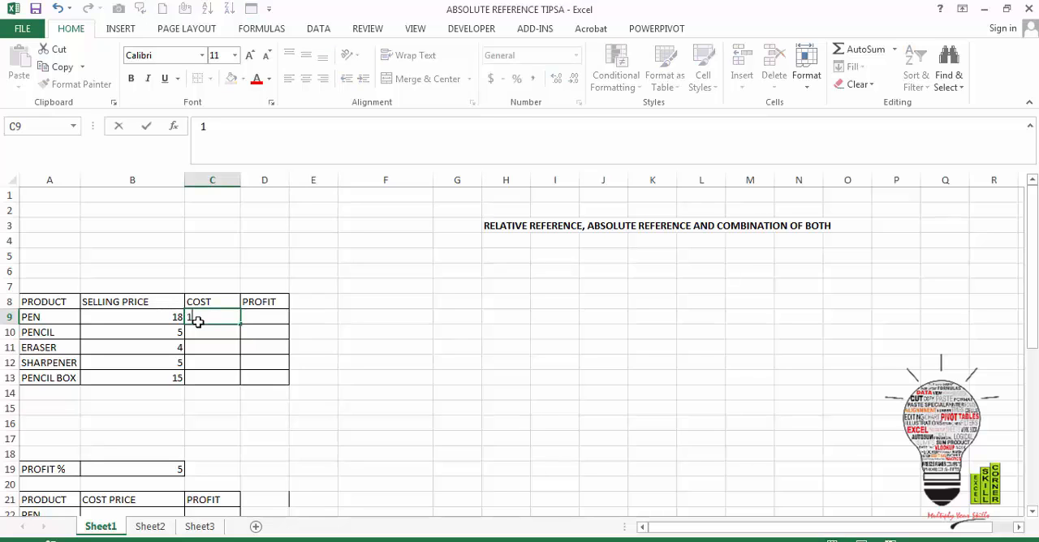
text(3)
key(Return)
text(12)
key(Return)
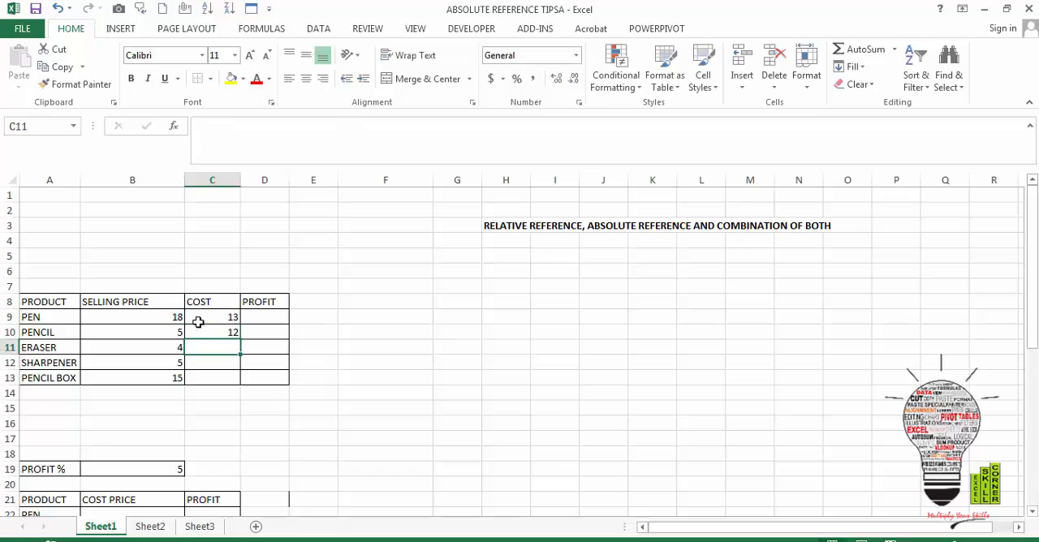
key(Up)
key(Down)
key(Up)
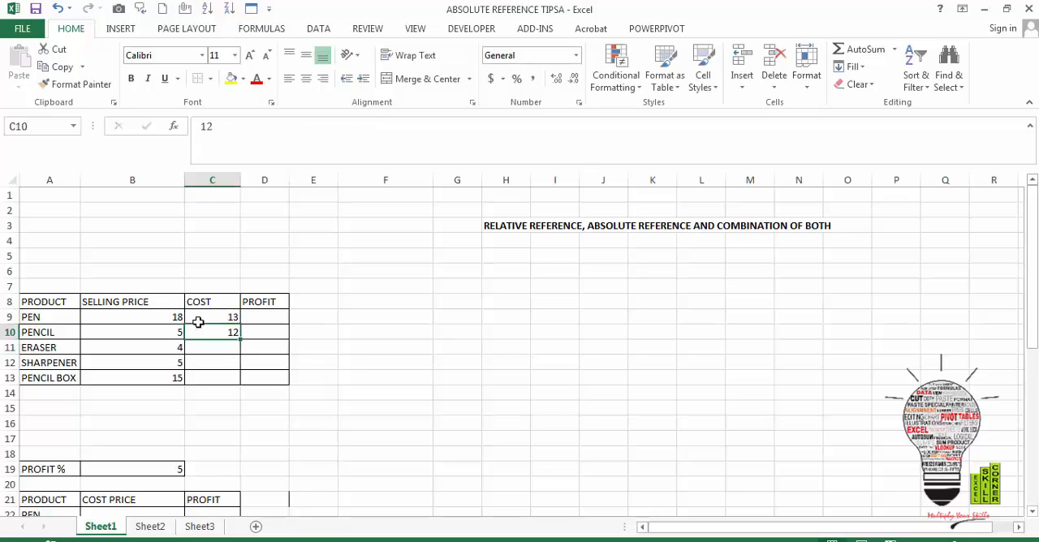
text(3)
key(Return)
Enter the remaining costs in the first table: 2 for ERASER, 4 for SHARPENER and 12 for PENCIL BOX
text(2)
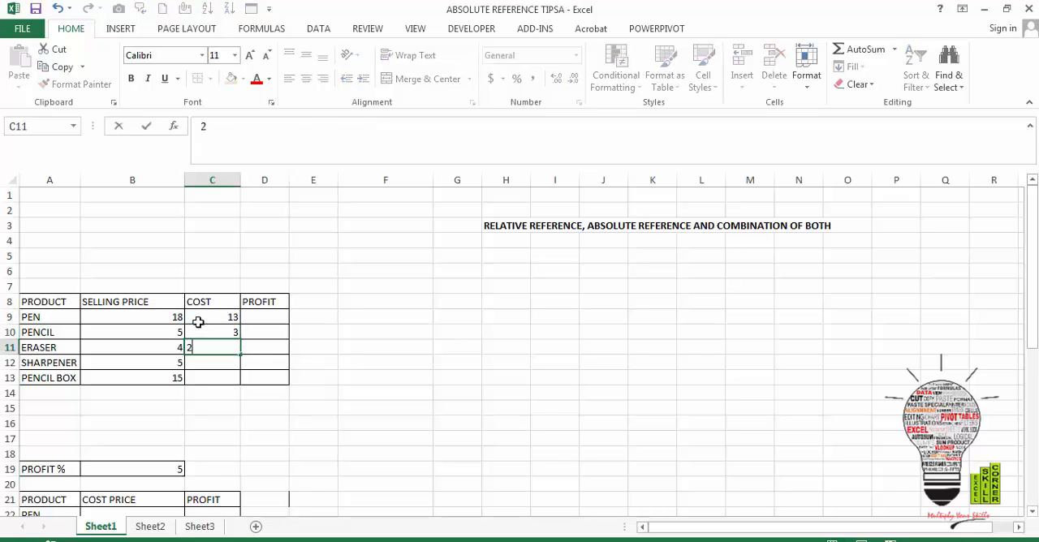
key(Return)
text(4)
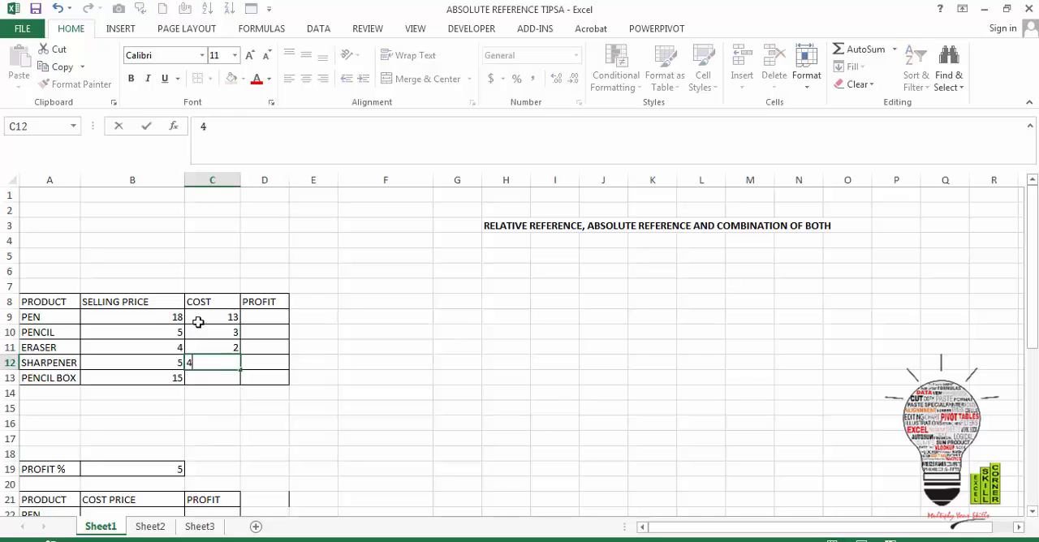
key(Return)
text(12)
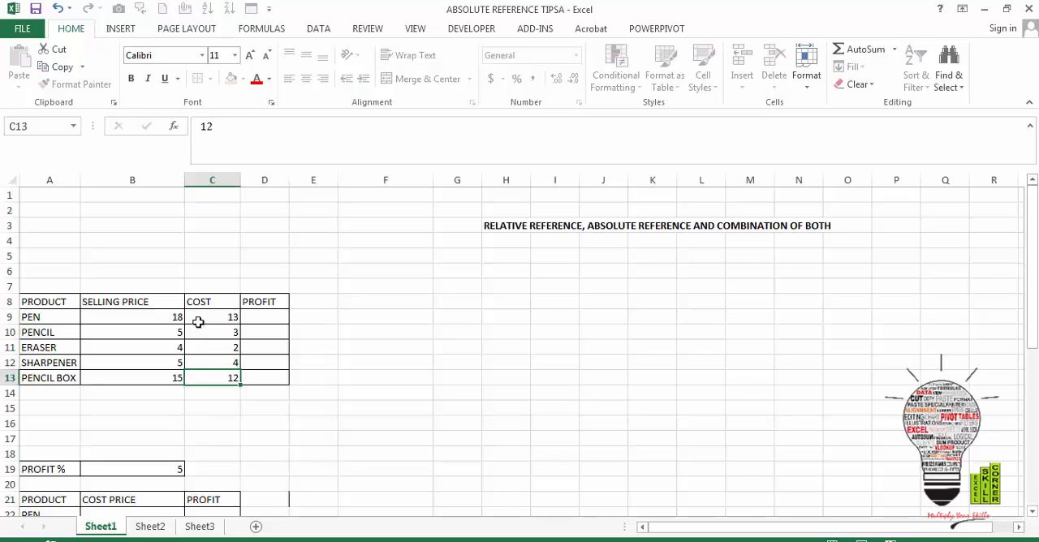
key(Return)
Calculate PEN's profit in D9 as selling price minus cost with the formula +B9-C9
key(Up)
key(Up)
key(Right)
key(Up)
key(Up)
key(Up)
key(Up)
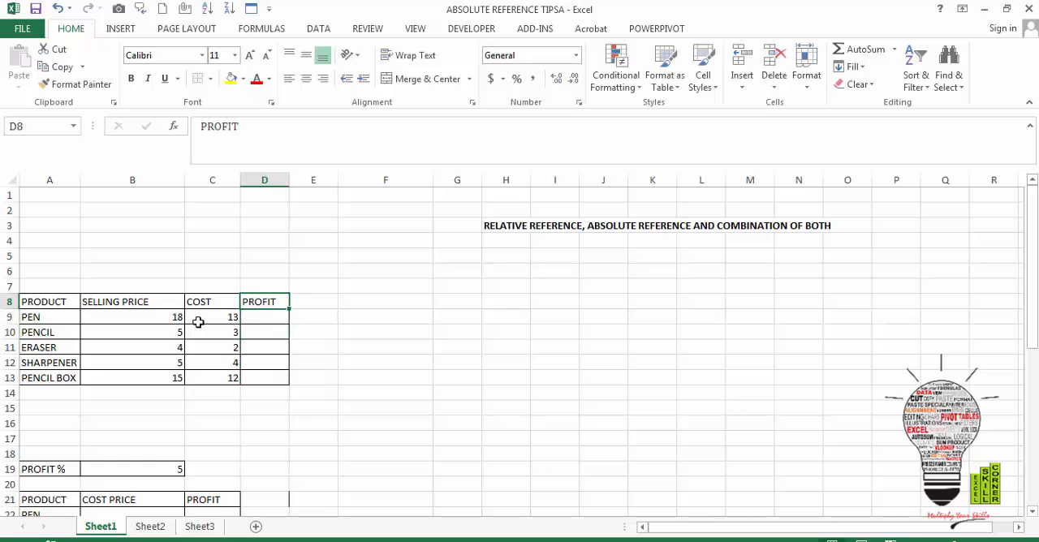
key(Down)
text(+)
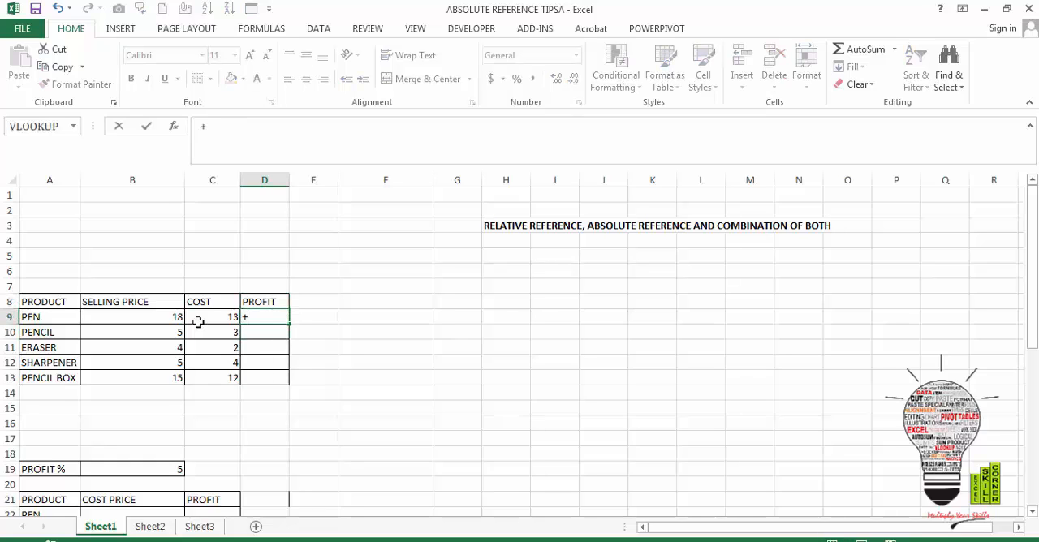
key(Left)
key(Left)
text(-)
key(Left)
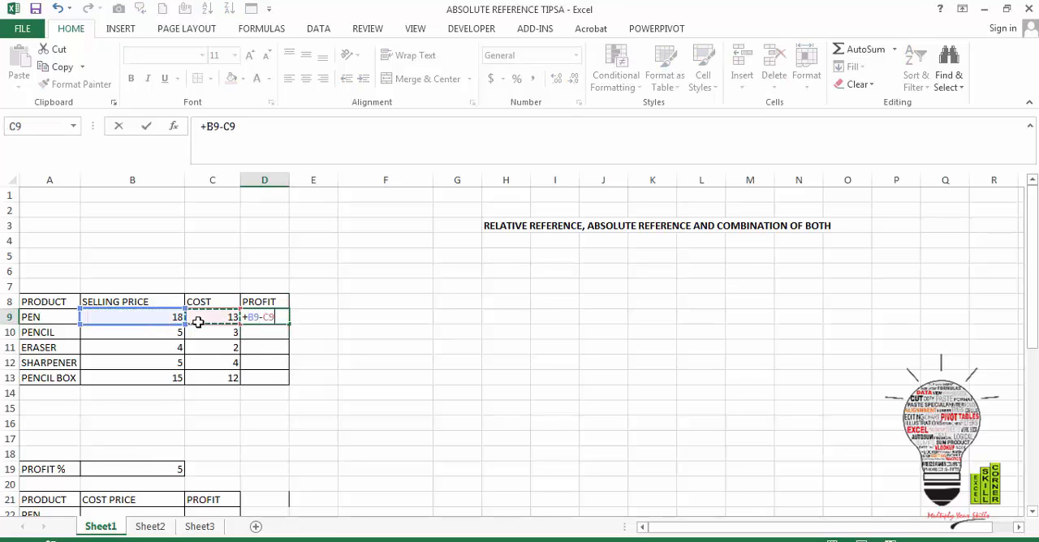
key(Return)
Fill the profit formula from D9 down to D13 for the remaining products
key(Left)
key(ctrl+Down)
key(Right)
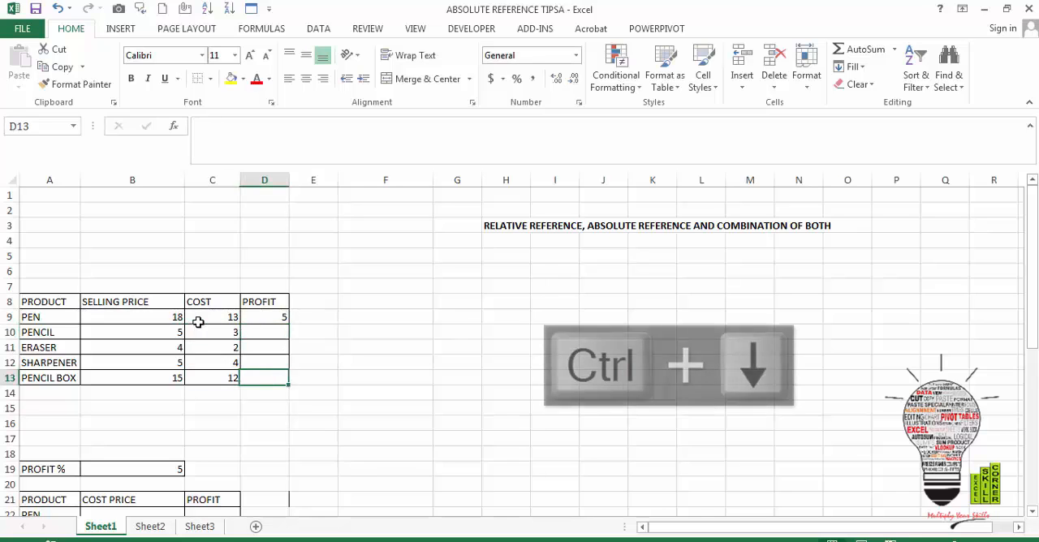
key(shift+Up)
key(shift+Up)
key(shift+Up)
key(shift+Up)
key(ctrl+d)
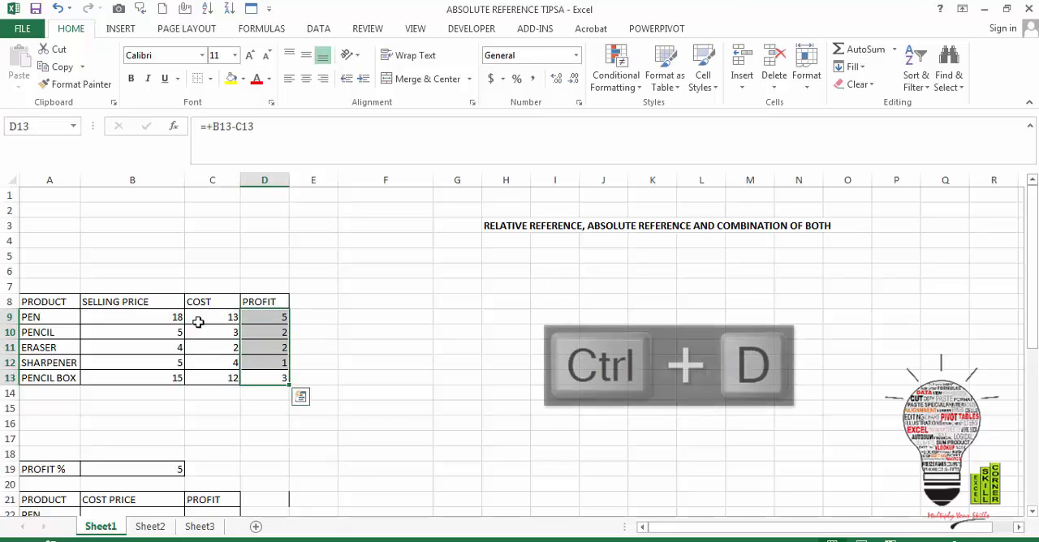
Examine the profit formulas in column D to compare the relative cell references in each row
key(Down)
key(Up)
key(Up)
key(Up)
key(Up)
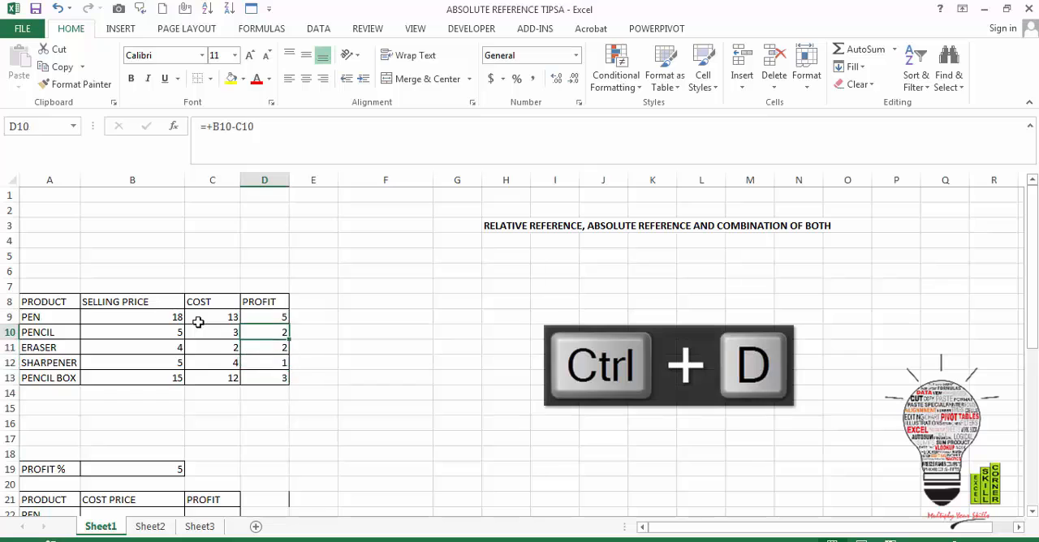
key(Up)
key(Up)
key(Down)
Start a VLOOKUP for PEN's cost price in B22 of the second table, using A22:A26 as the lookup value
key(Down)
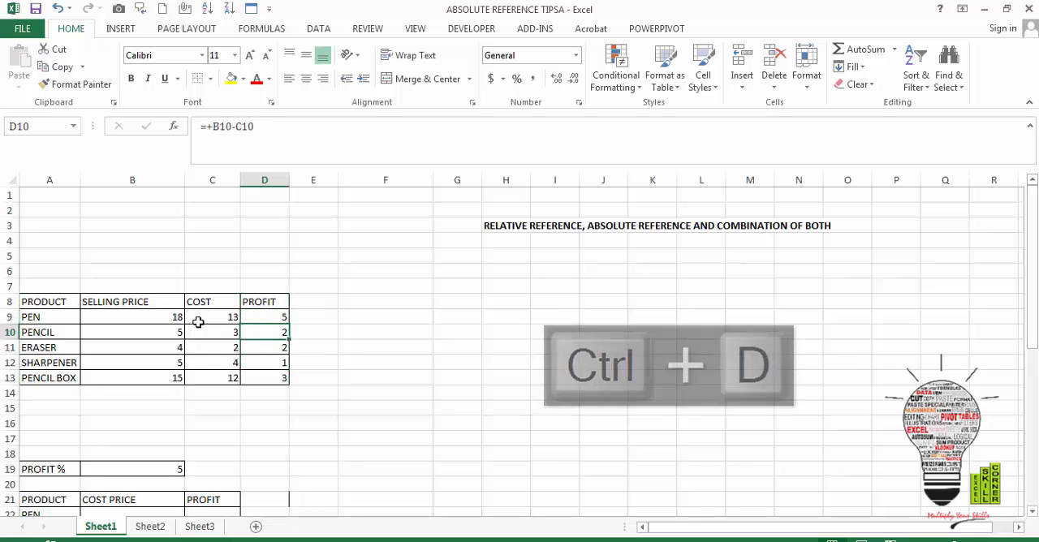
key(Down)
key(Down)
key(Down)
key(Down)
key(Left)
key(Down)
key(Down)
key(Down)
key(Down)
key(Down)
key(Down)
key(Down)
key(Down)
key(Down)
key(Down)
key(Down)
key(Down)
key(Down)
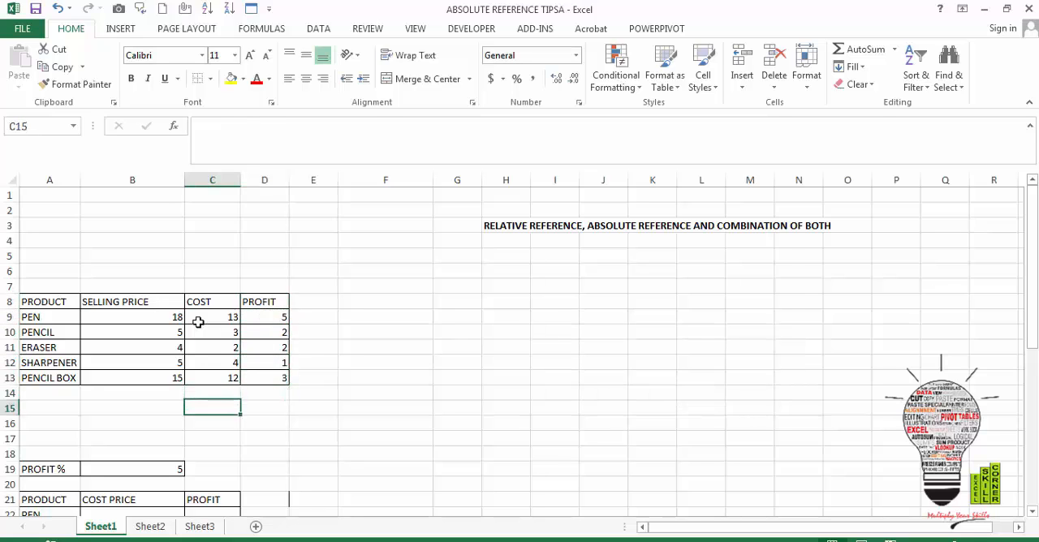
key(Left)
key(Left)
key(Up)
key(Up)
key(Up)
key(Up)
key(Up)
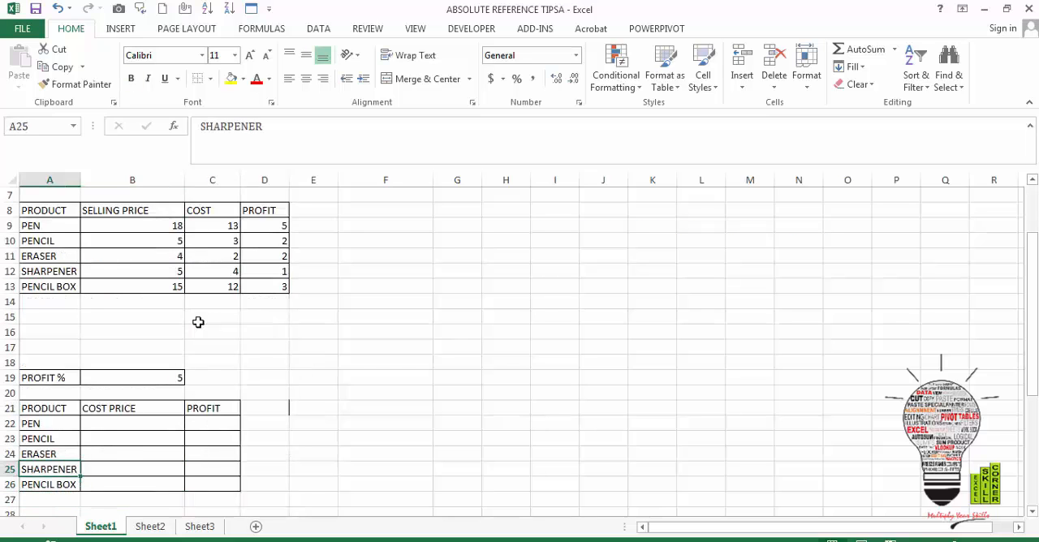
key(Right)
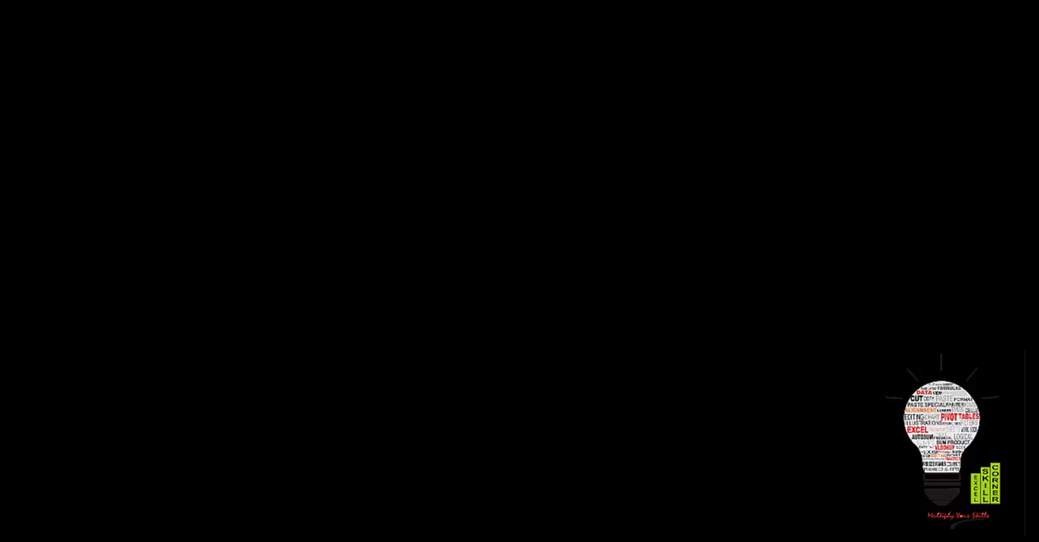
text(=)
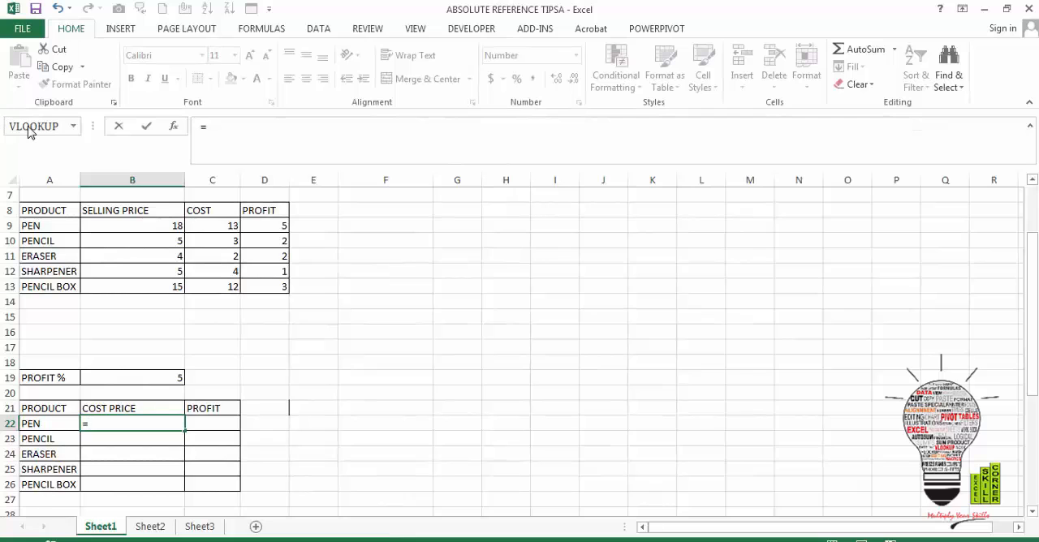
click(24, 128)
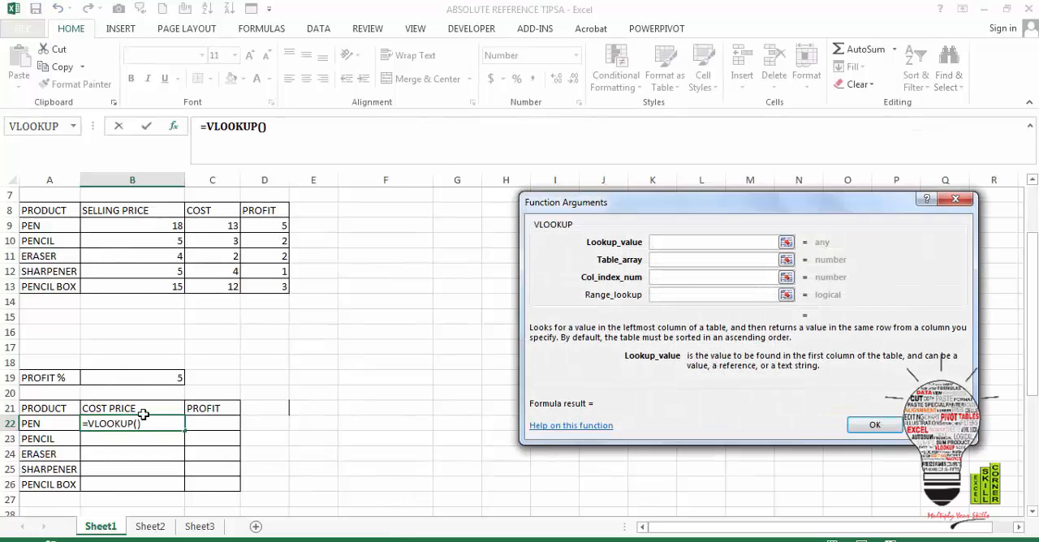
drag(59, 424, 65, 477)
key(Tab)
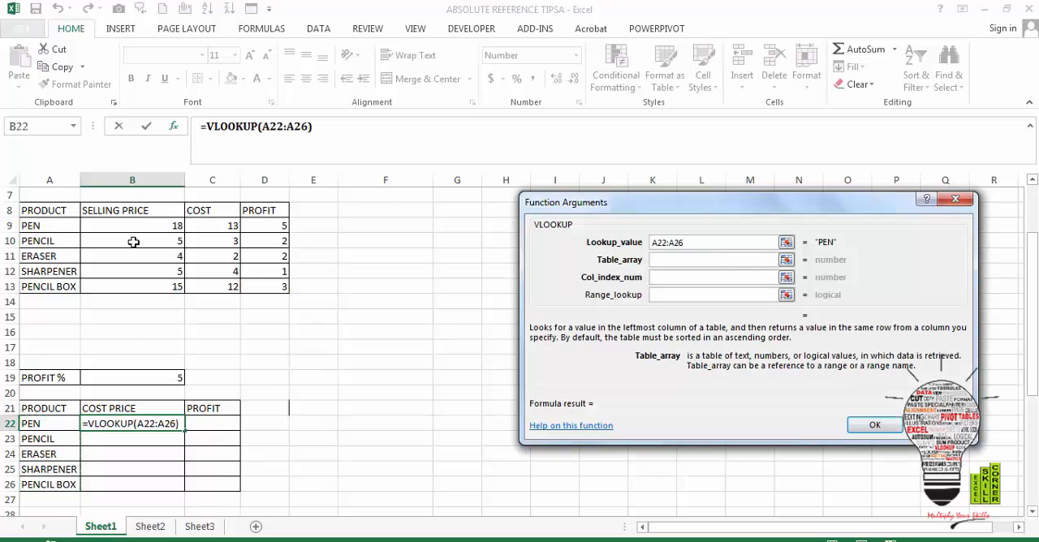
Complete the VLOOKUP in B22 with table array A9:C13, column index 3 and range lookup 0
drag(59, 223, 222, 281)
key(Tab)
text(3)
key(Tab)
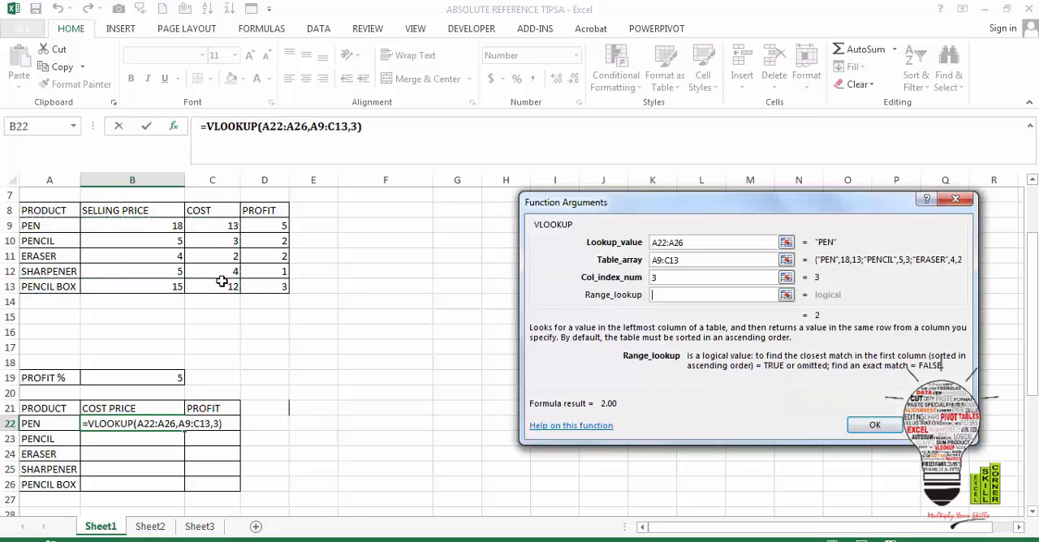
text(0)
key(Return)
Fill the VLOOKUP from B22 down to B26, then select PEN's PROFIT cell C22
key(Left)
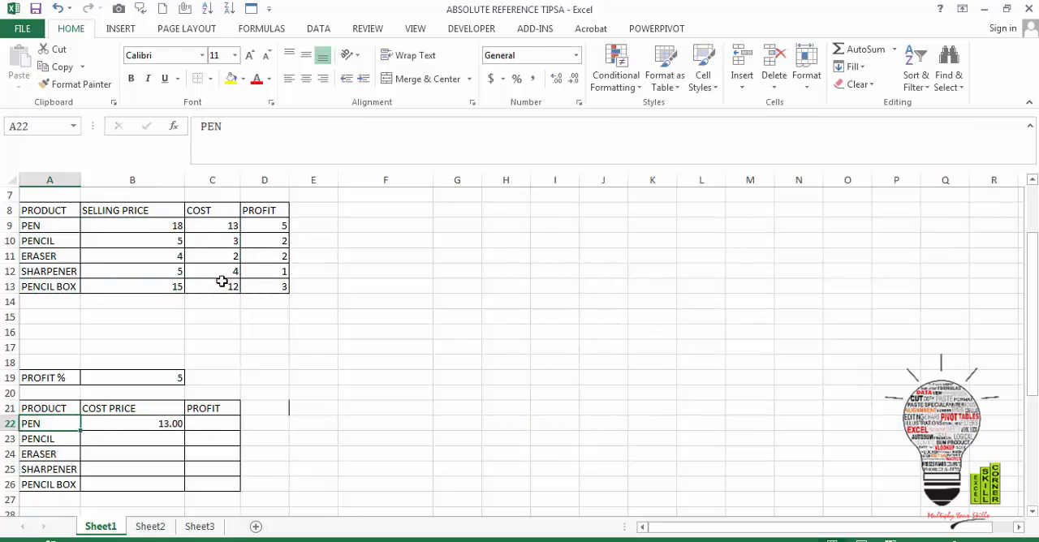
key(ctrl+Down)
key(Right)
key(shift+Up)
key(shift+Up)
key(shift+Up)
key(shift+Up)
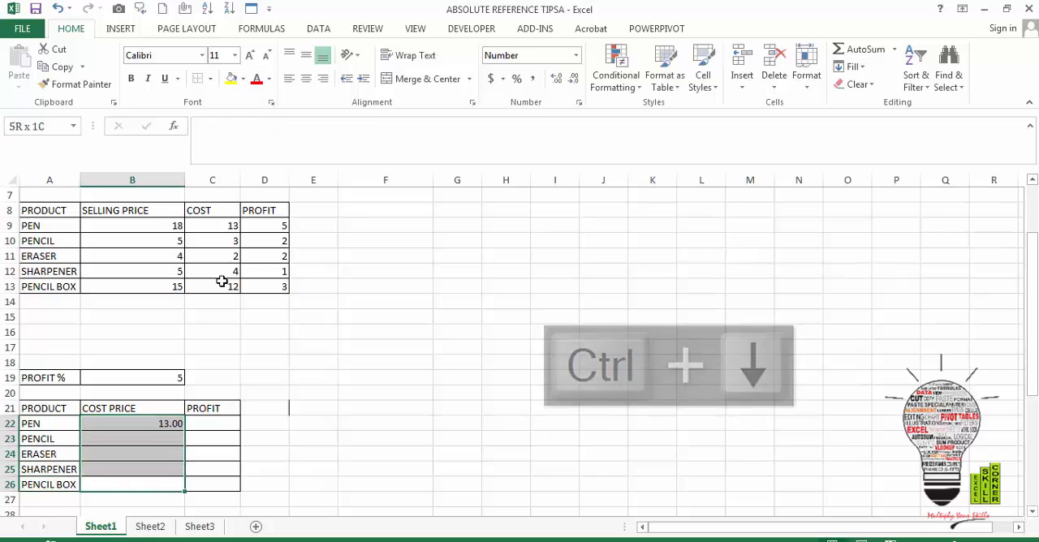
key(ctrl+d)
key(Up)
key(Up)
key(Up)
key(Up)
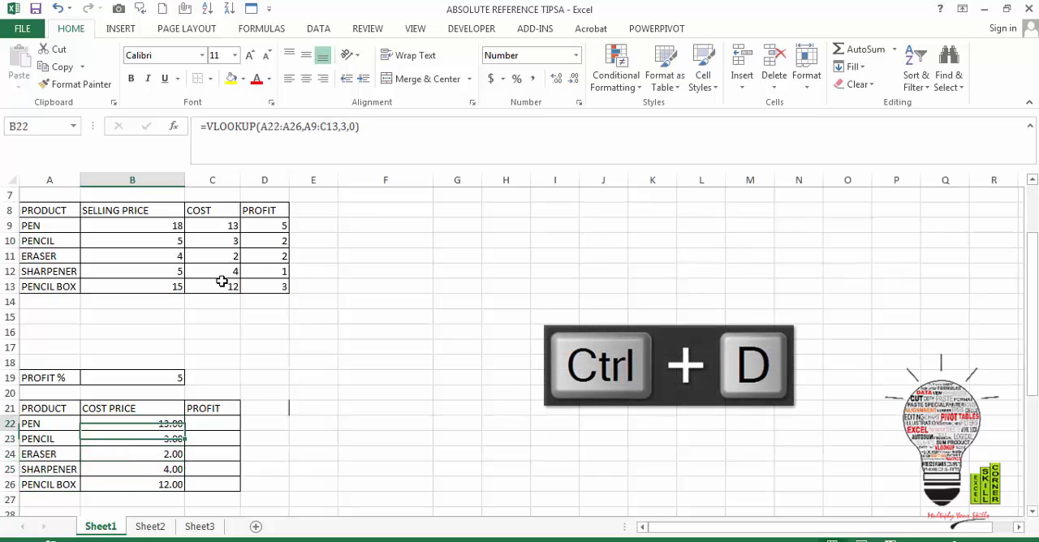
key(Right)
text(+)
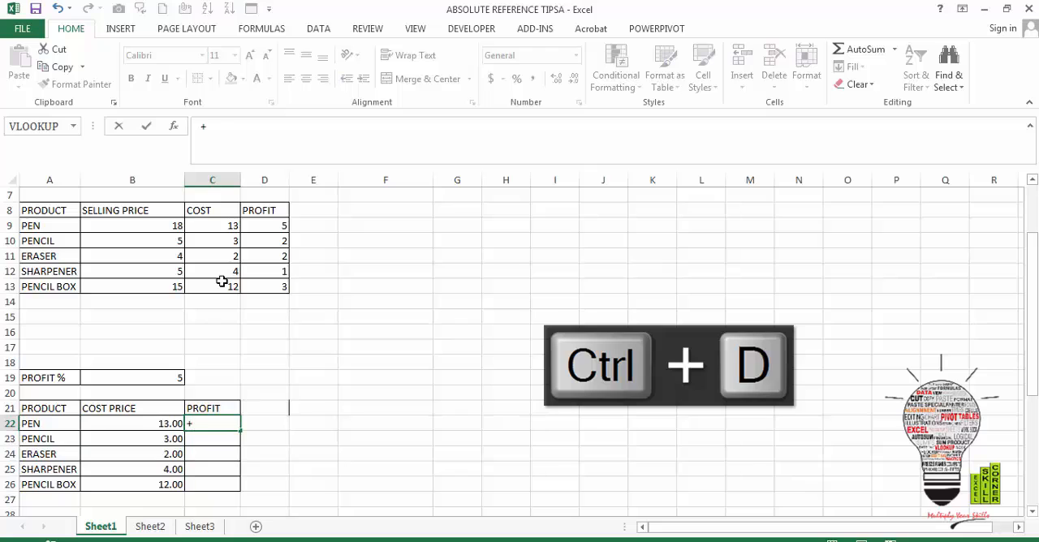
key(Left)
key(Escape)
Calculate PEN's profit in C22 from its cost price and the profit percentage with the formula +B22*B19%
text(+)
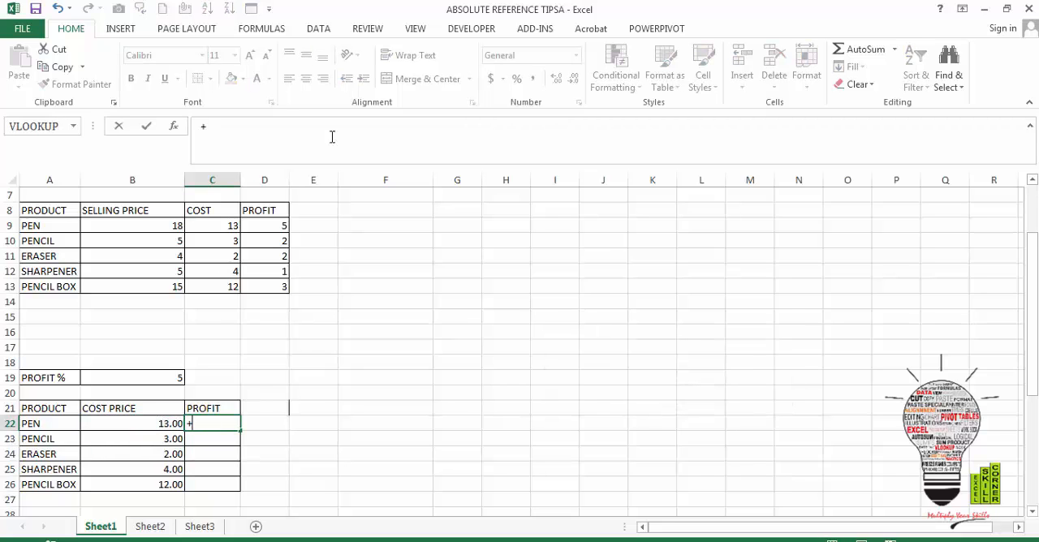
key(Left)
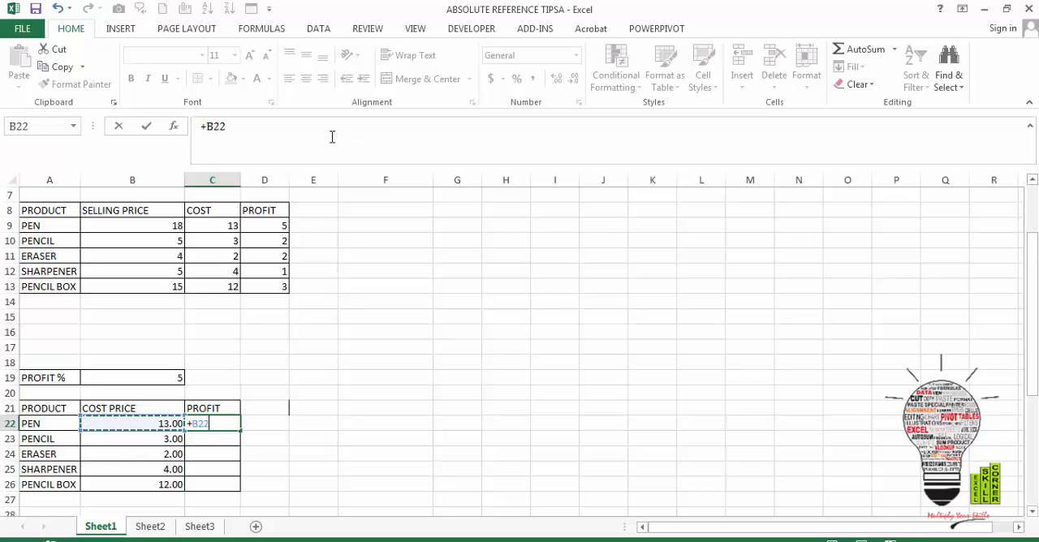
text(*)
key(Left)
key(Up)
key(Up)
key(Up)
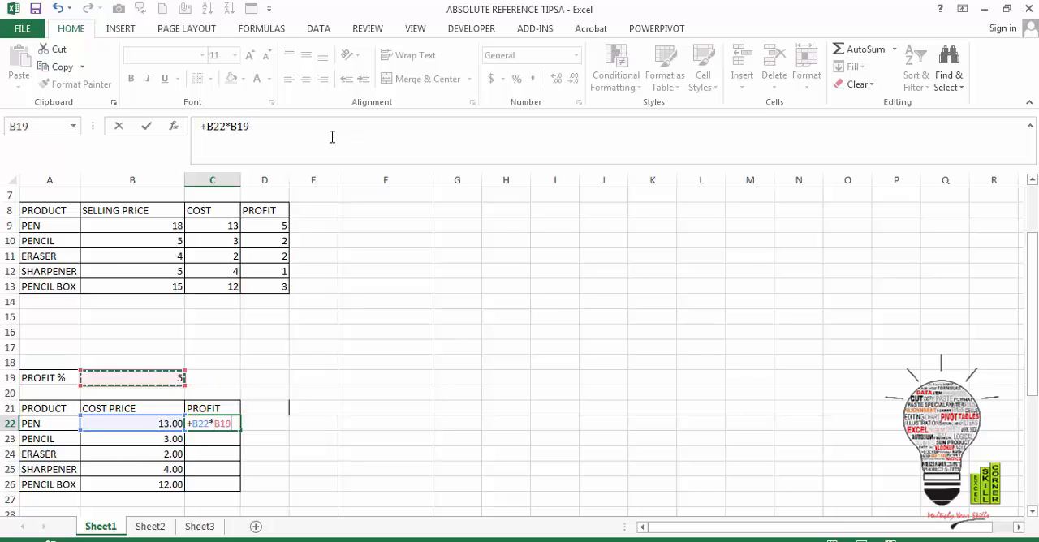
text(%)
key(ctrl+Return)
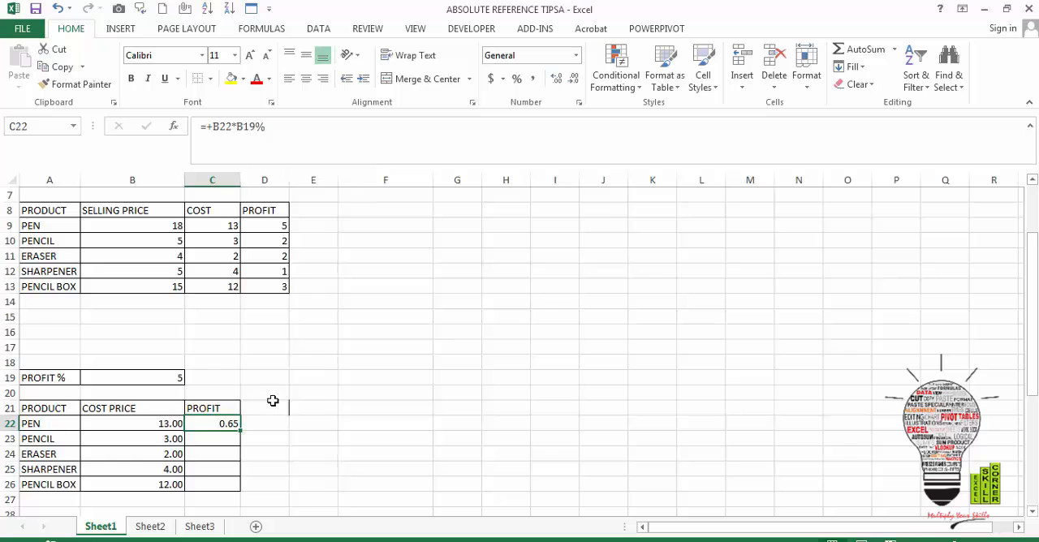
Fill the profit formula from C22 down to C24 and compare the cell references in the copied formulas
drag(240, 433, 241, 459)
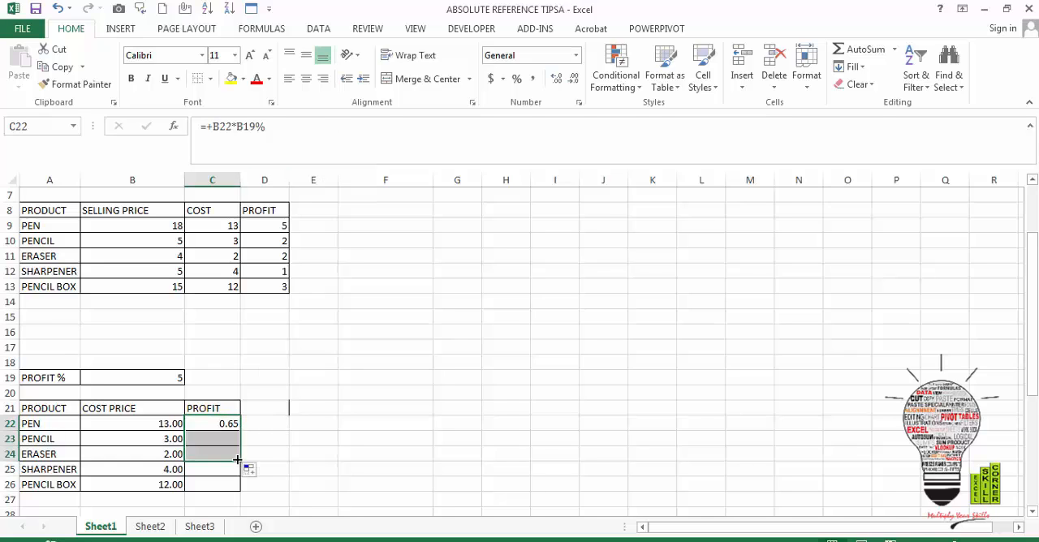
click(229, 435)
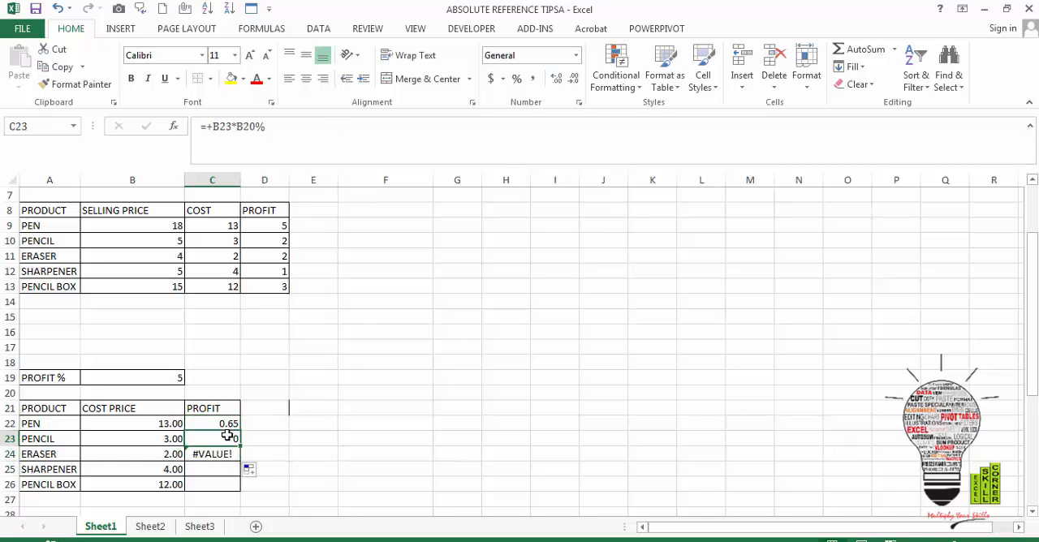
key(Up)
key(Down)
key(Down)
key(Up)
key(Up)
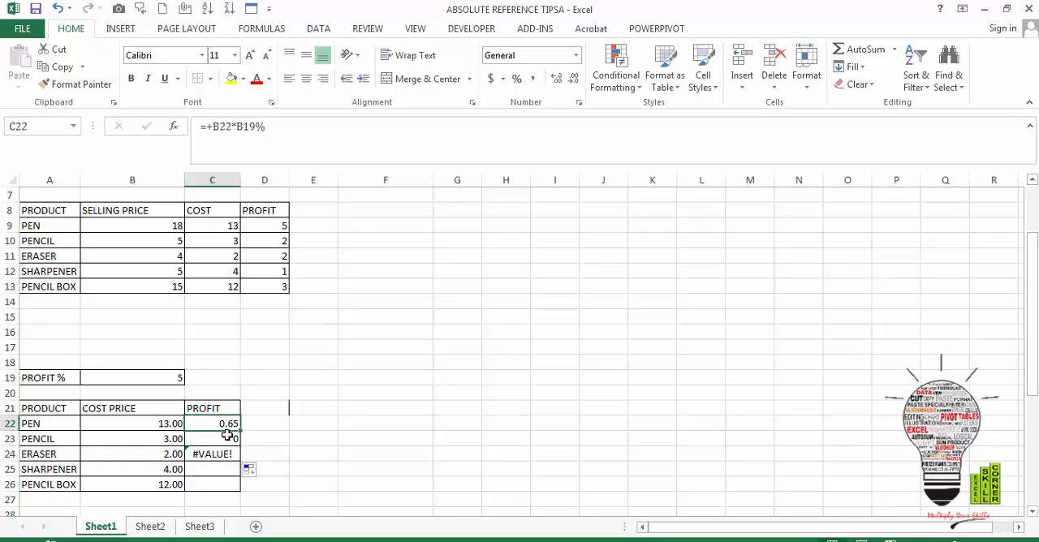
Make the profit percentage reference in PEN's profit formula absolute as $B$19 and fill the formula from C22 down to C26
click(243, 127)
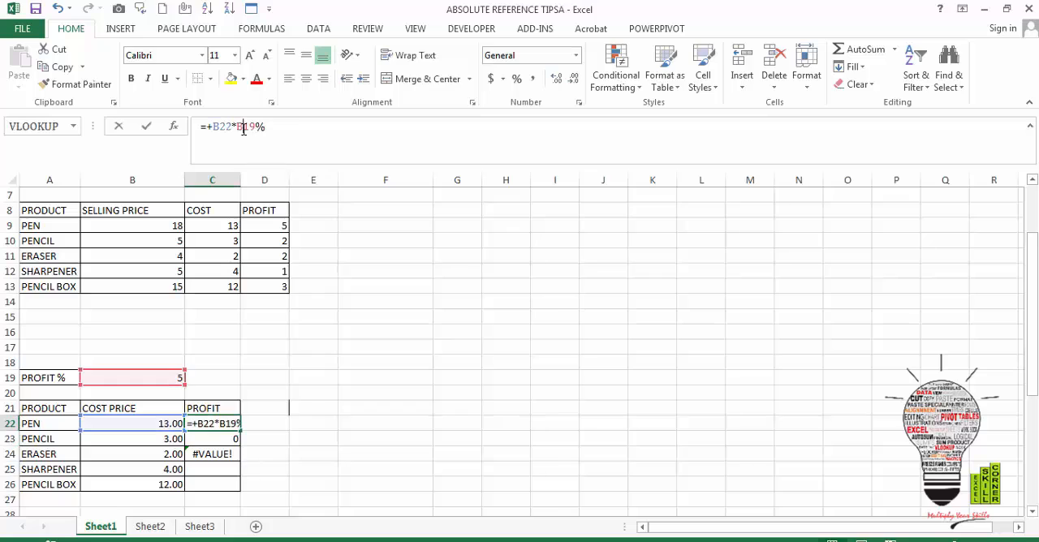
key(F4)
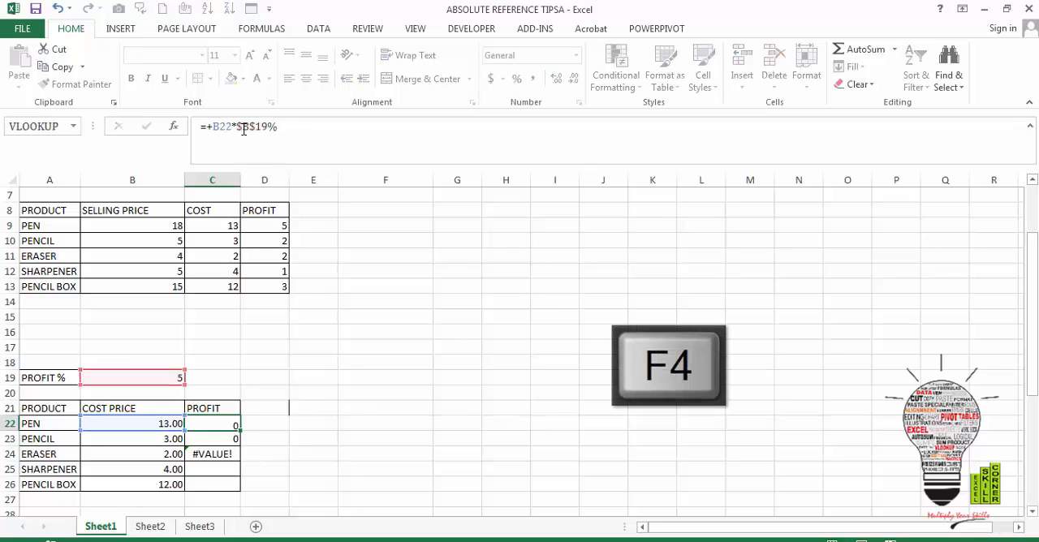
key(Return)
key(Up)
key(shift+Down)
key(shift+Down)
key(shift+Down)
key(shift+Down)
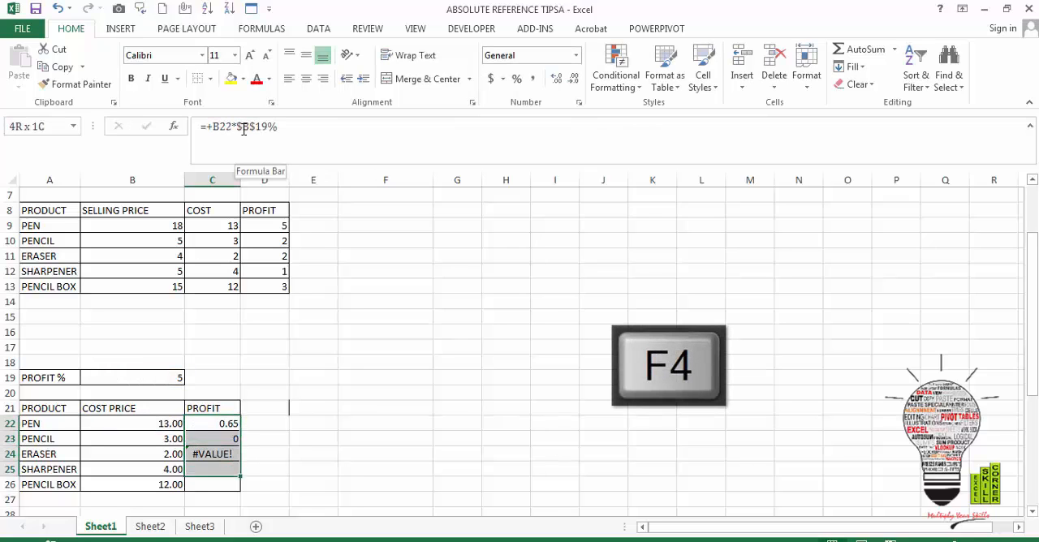
key(ctrl+d)
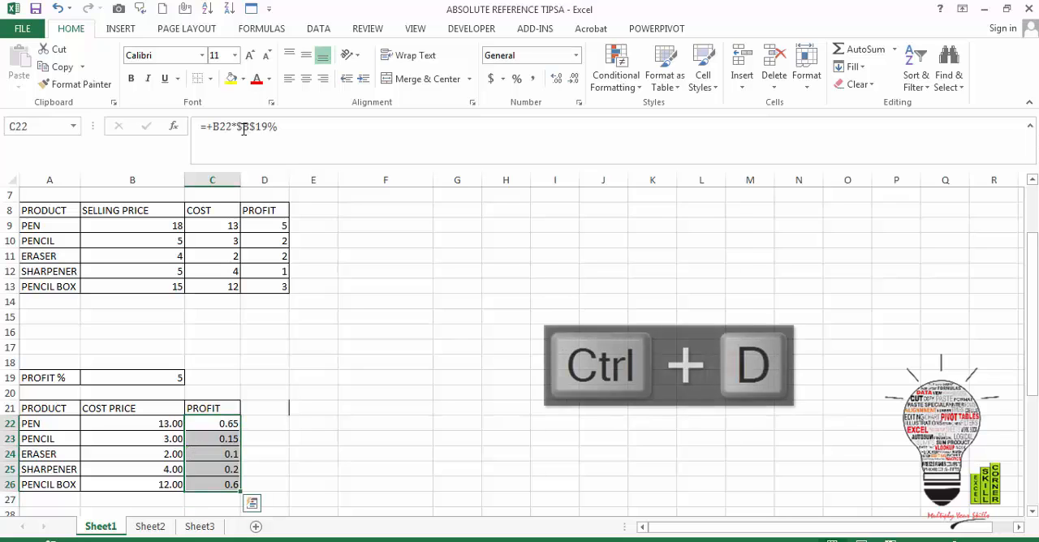
Examine the profit formulas in C22:C26 to compare how the cost price and profit percentage references were copied
key(Down)
key(Down)
key(Down)
key(Down)
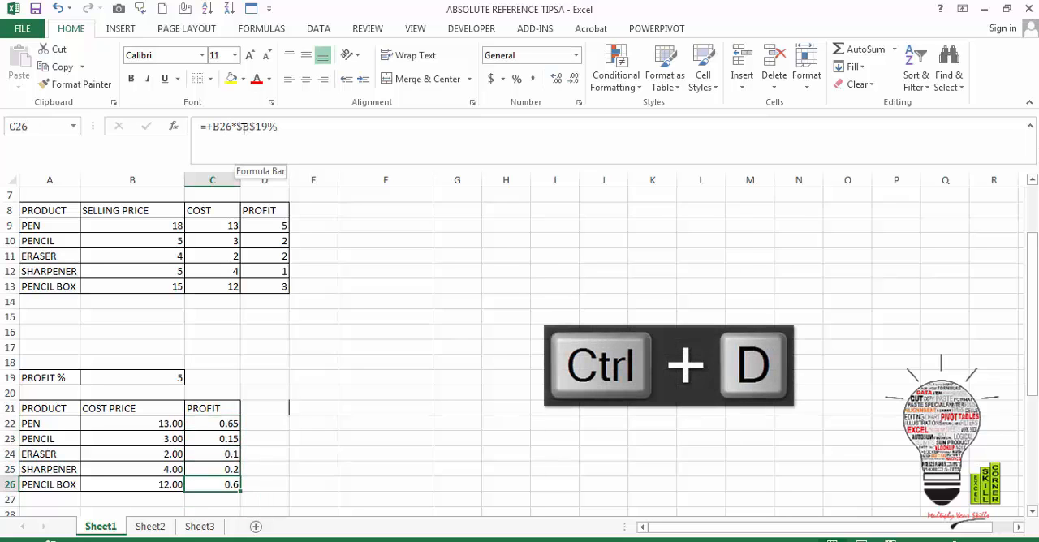
key(Up)
key(Up)
key(Up)
key(Up)
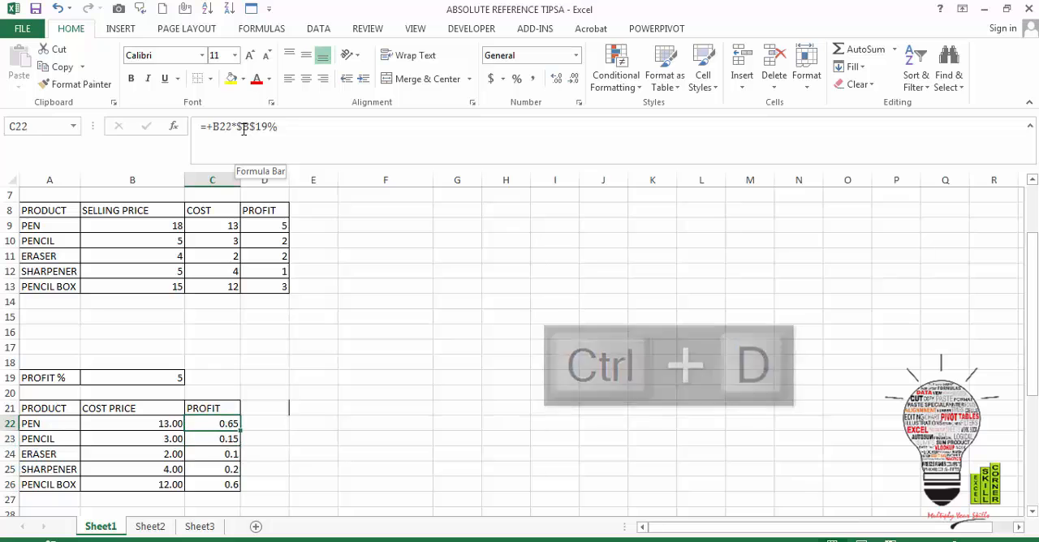
key(Down)
key(Down)
key(Down)
key(Down)
key(Down)
key(Down)
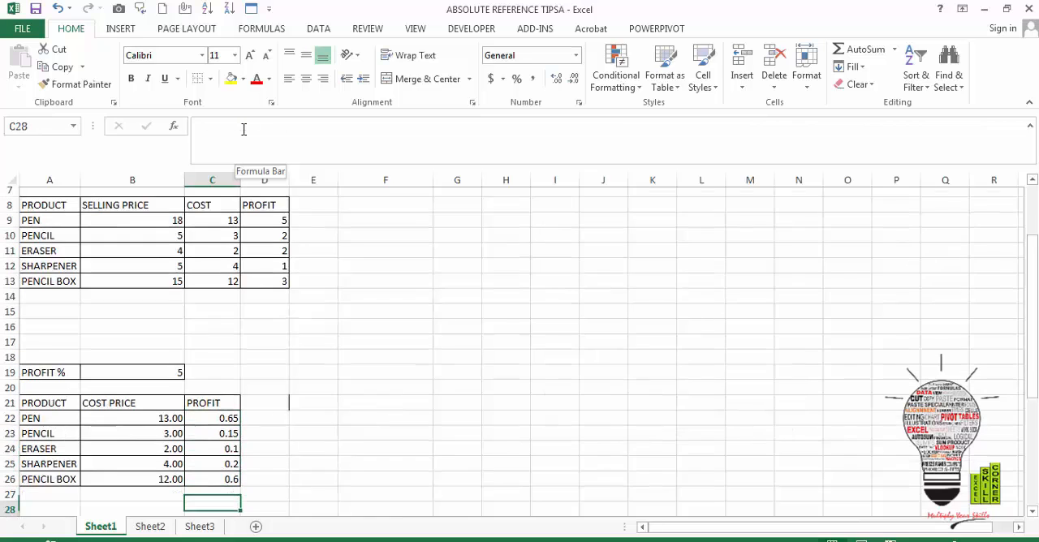
key(Down)
key(Up)
key(Up)
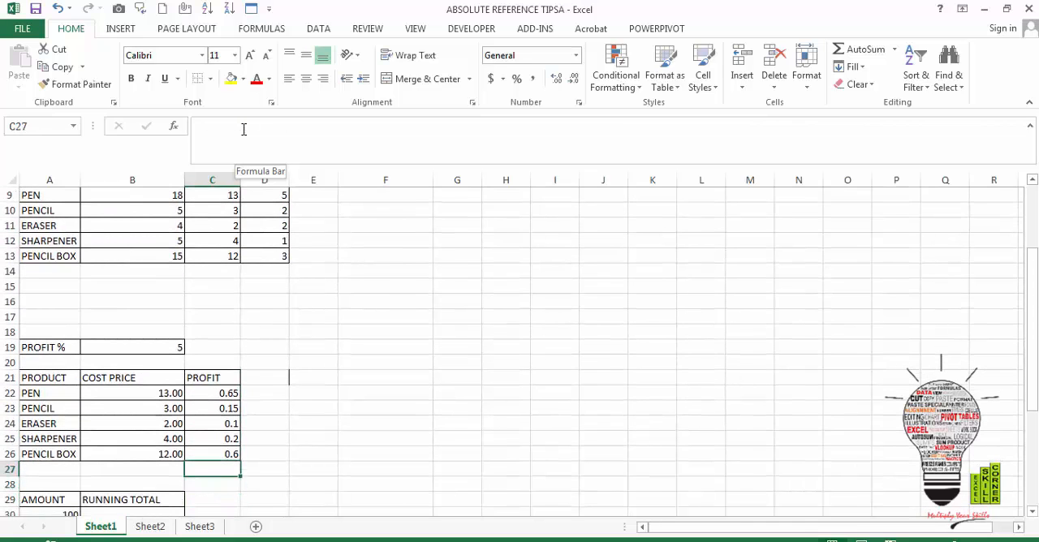
key(Up)
key(Up)
key(Up)
key(Up)
key(Up)
key(Up)
key(Up)
key(Up)
key(Down)
key(Down)
key(Down)
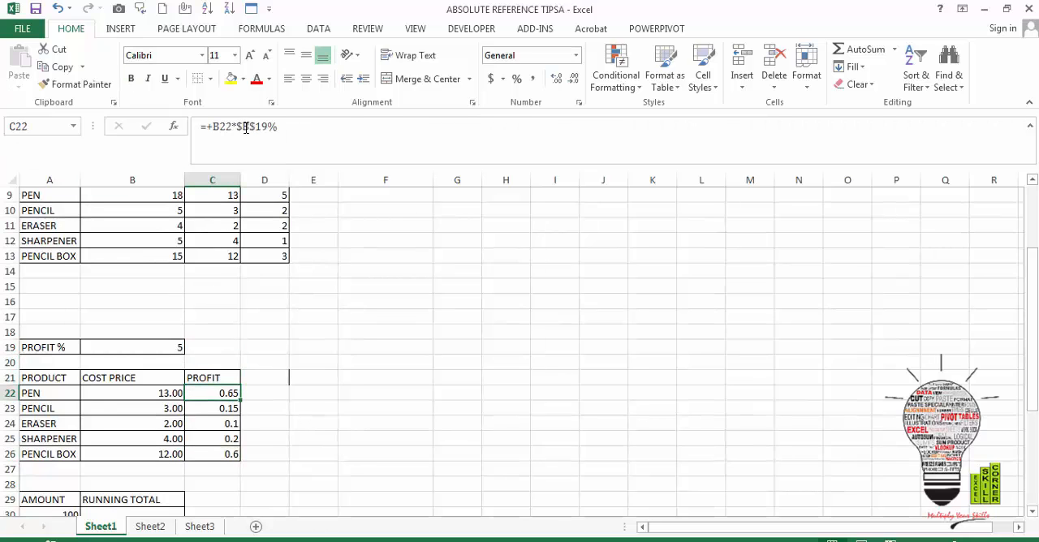
Change the profit percentage reference in C22 to the row-locked B$19 and fill the formula down to C26
click(243, 127)
key(BackSpace)
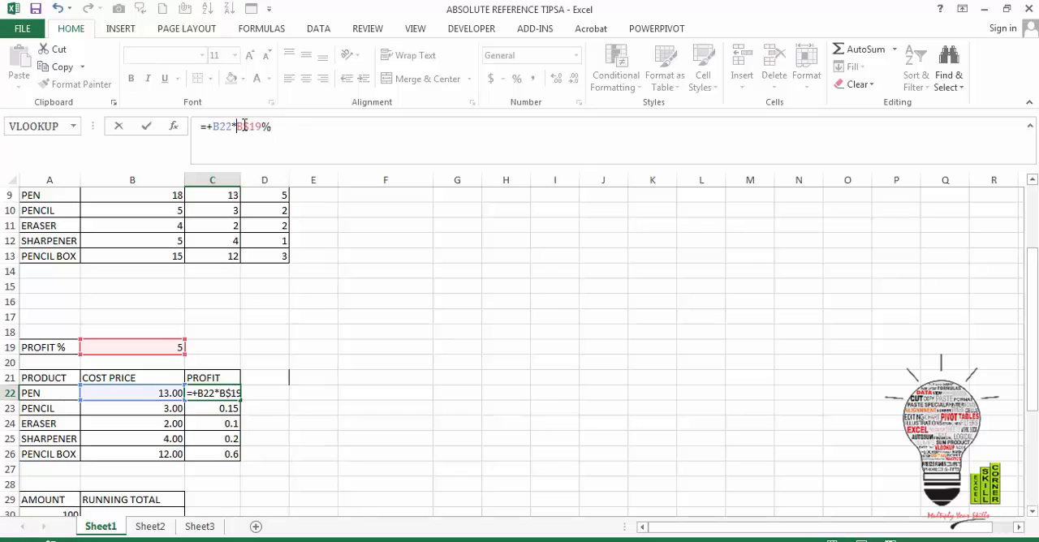
key(Return)
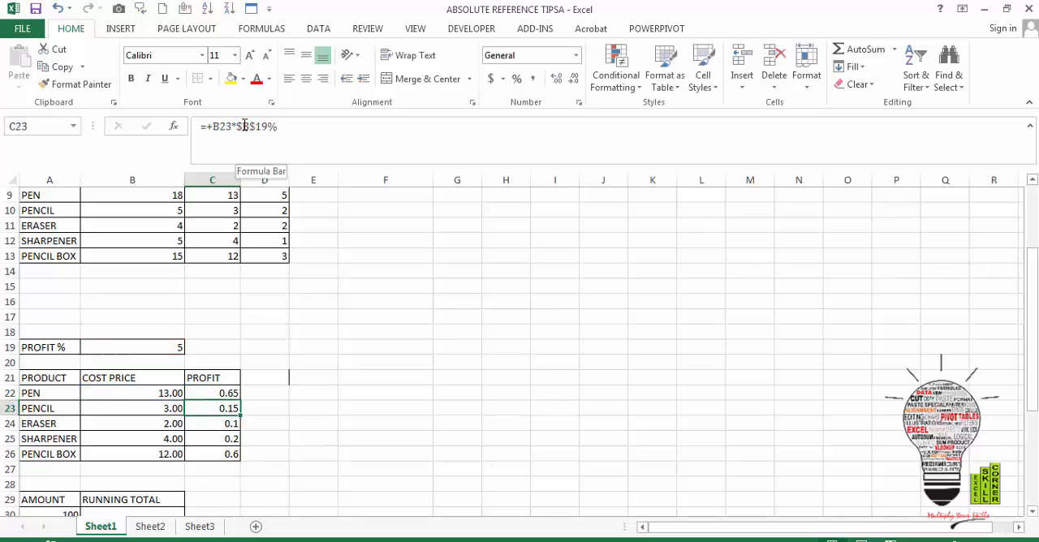
key(Up)
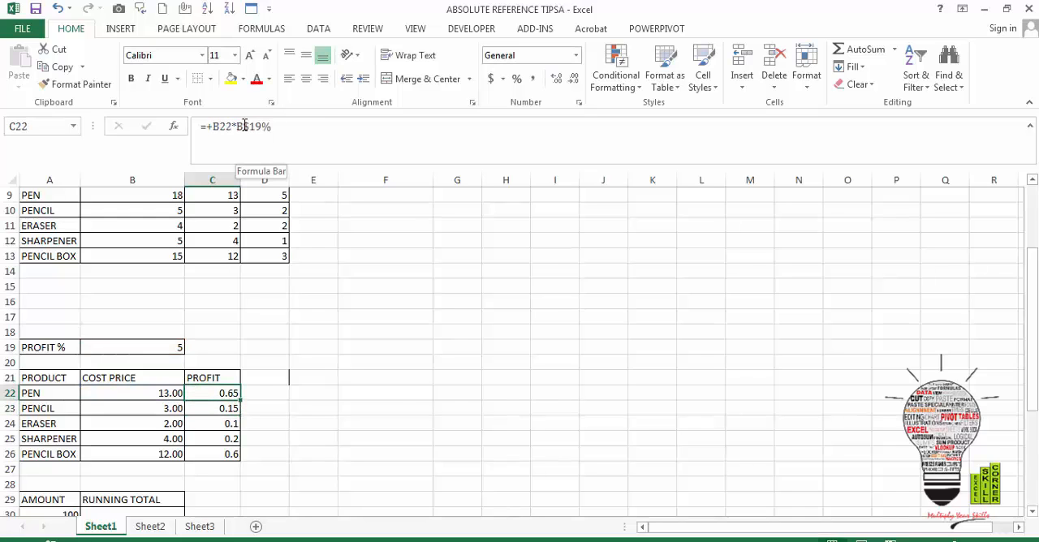
key(shift+Down)
key(shift+Down)
key(shift+Down)
key(shift+Down)
key(ctrl+d)
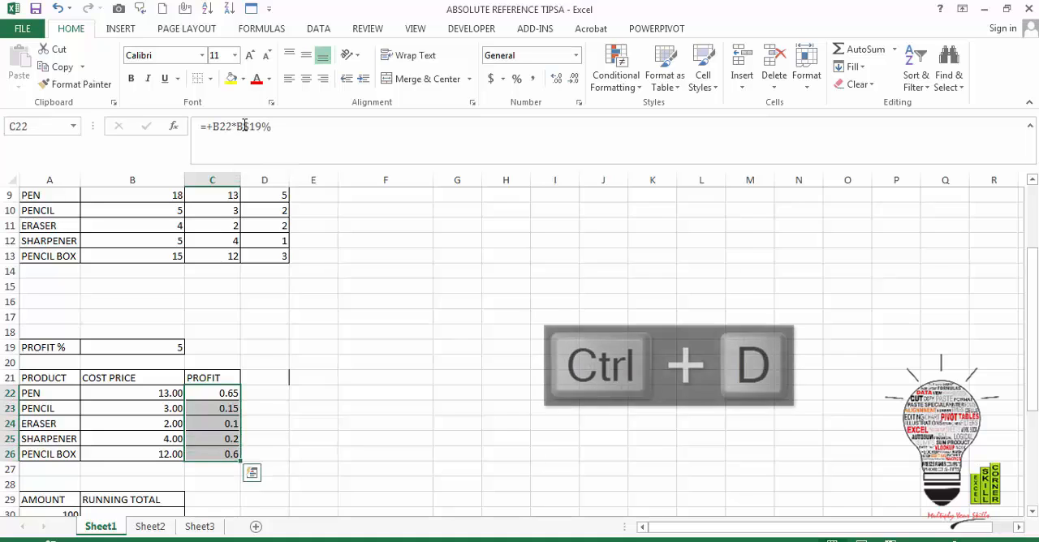
Examine the row-locked profit formulas in C22:C26, including which cells SHARPENER's formula in C25 refers to
key(Down)
key(Up)
key(Down)
key(Down)
key(Down)
key(Down)
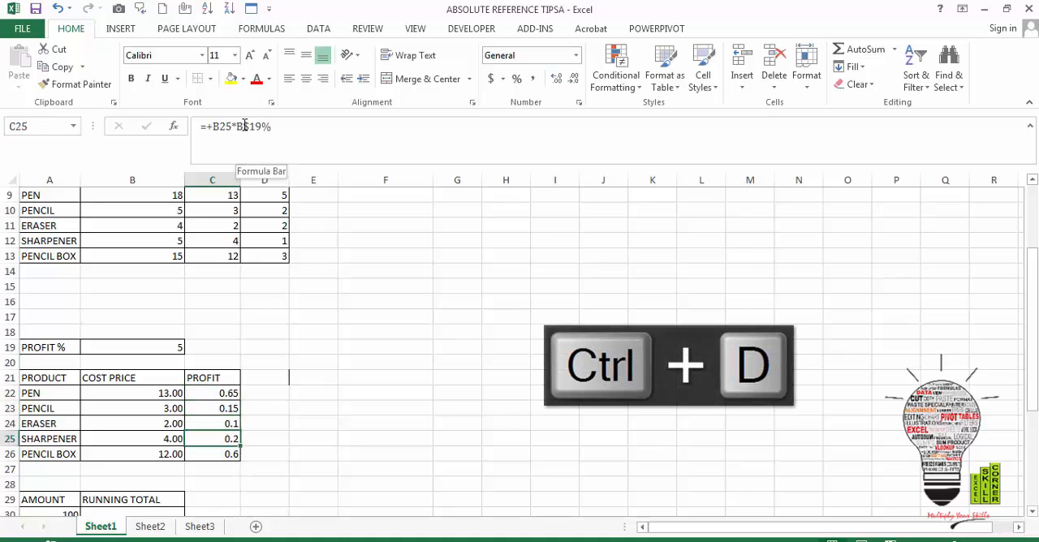
key(Up)
key(Up)
key(Up)
key(Up)
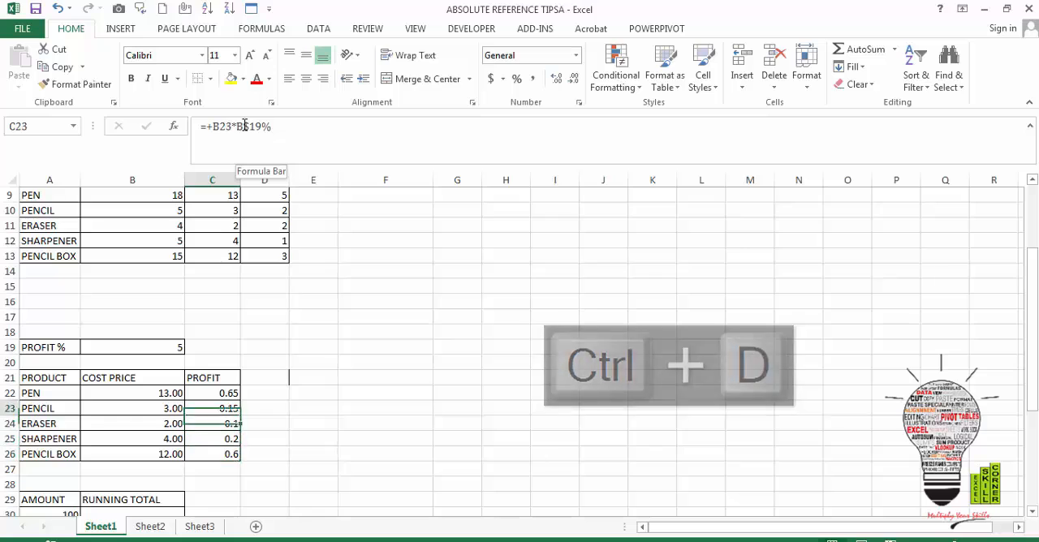
key(Down)
key(Down)
key(Down)
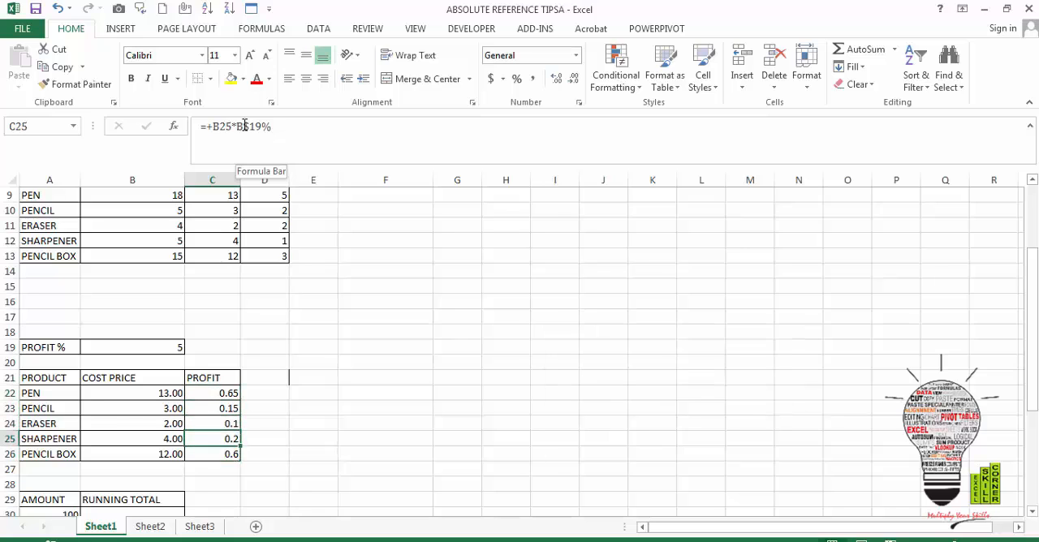
key(F2)
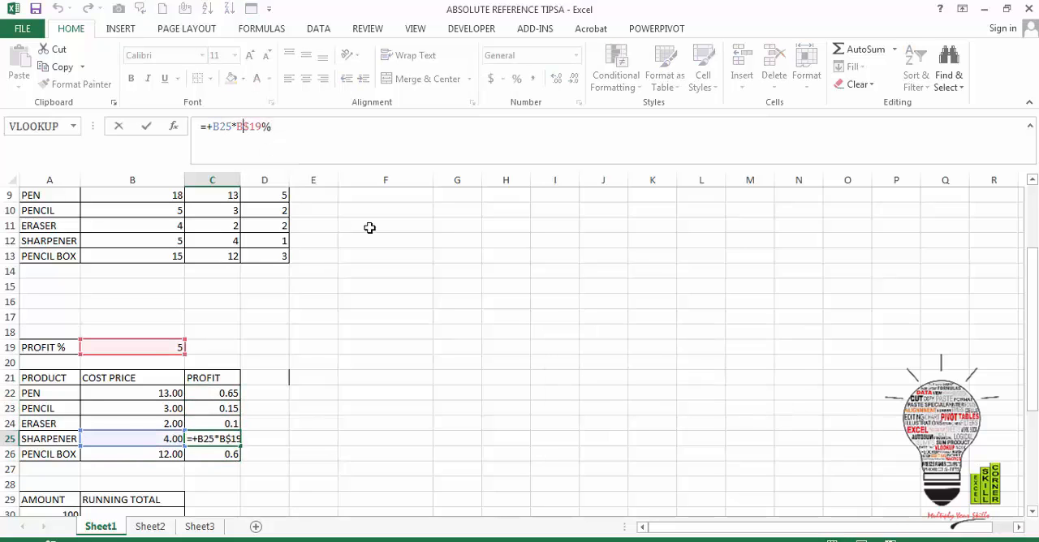
key(Escape)
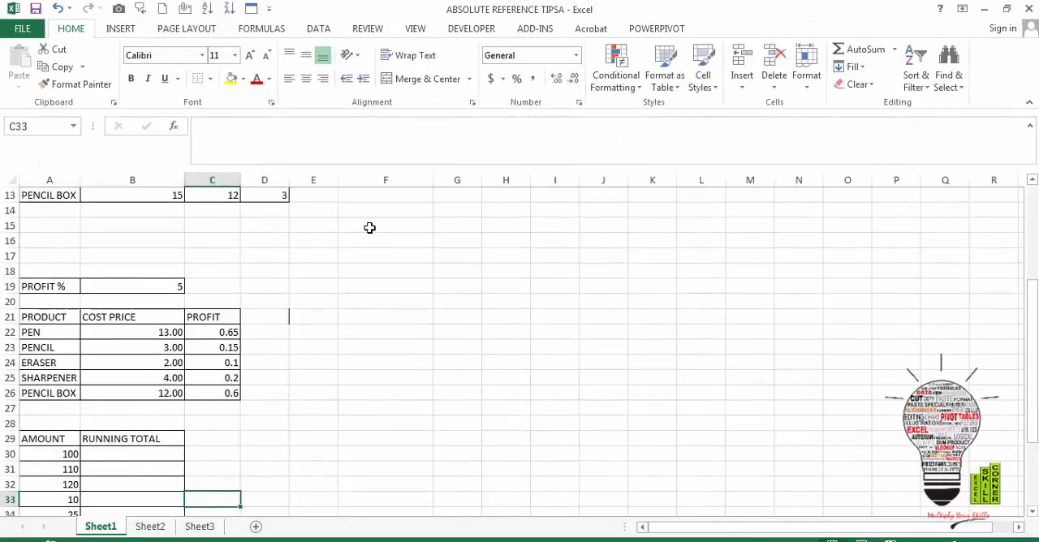
Enter the formula =+A30 in B30 as the first value of the RUNNING TOTAL column
key(Left)
key(Up)
key(Up)
key(Up)
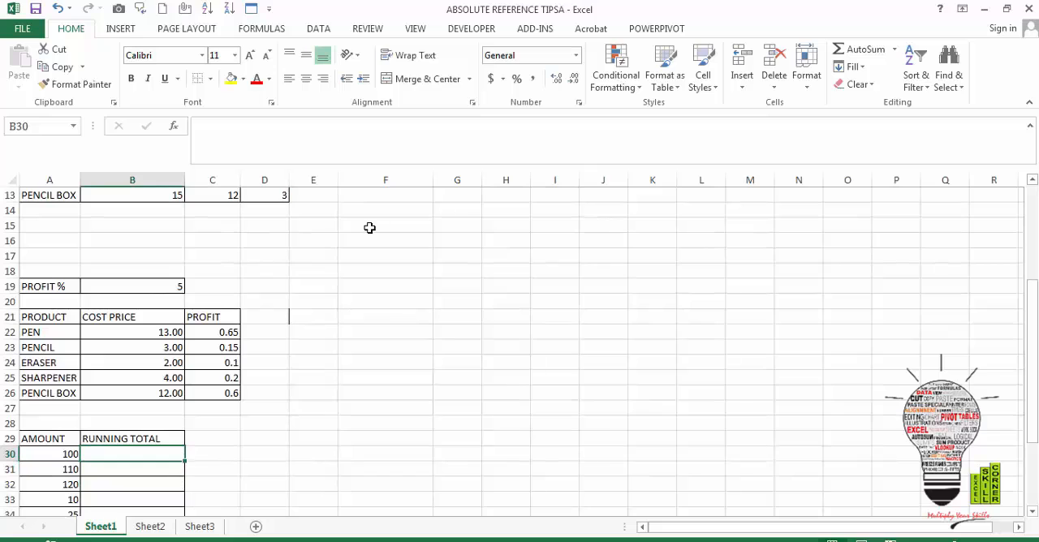
key(Left)
key(Right)
text(=A30)
key(Return)
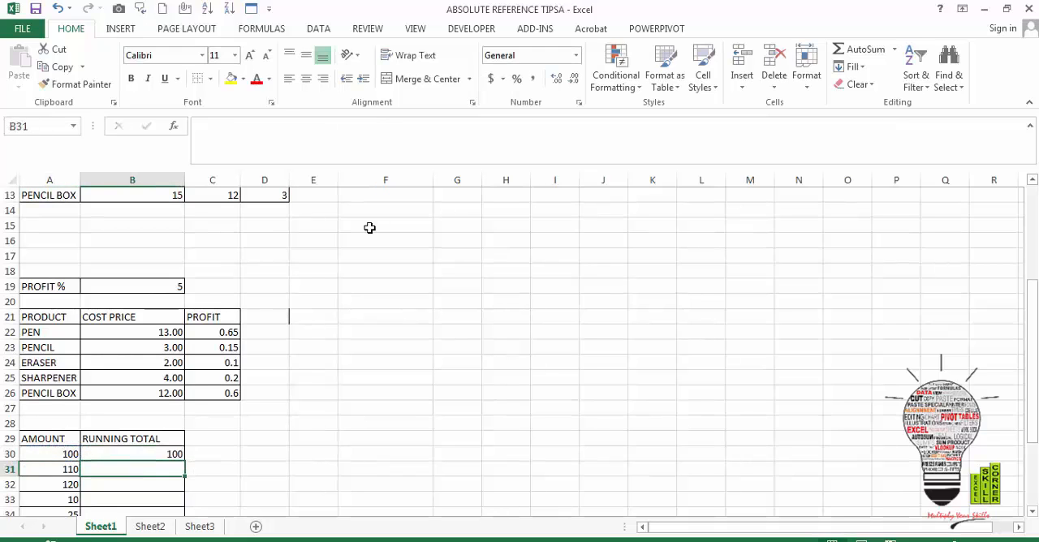
Enter the running total formula +B30+A31 in B31, adding the previous total to the current amount
text(+)
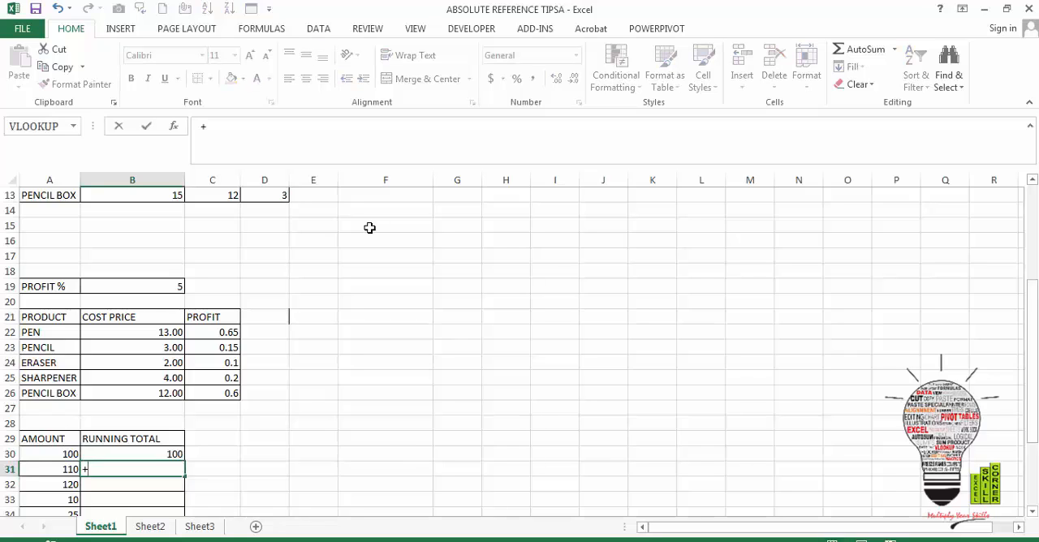
key(Up)
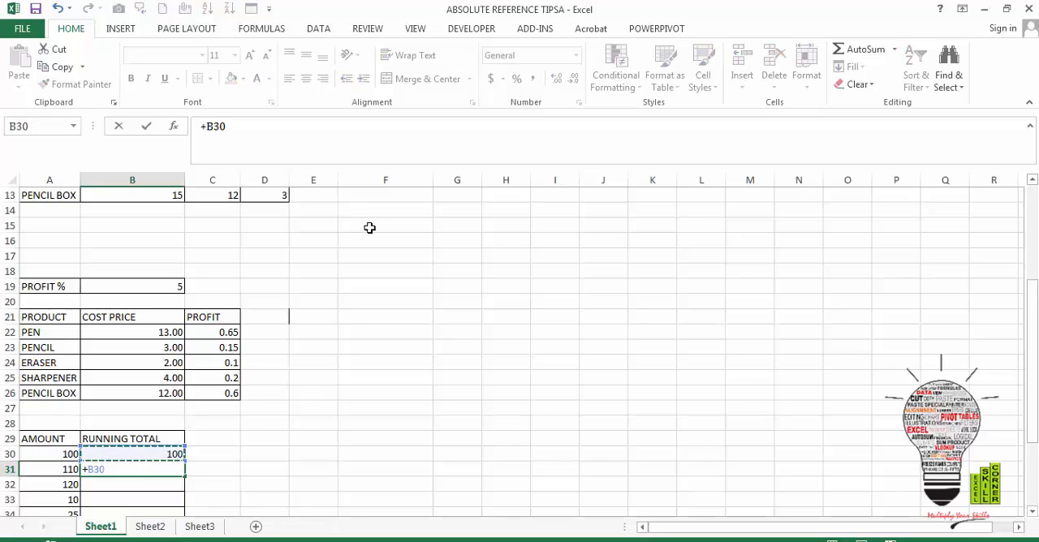
text(+)
key(Left)
key(Return)
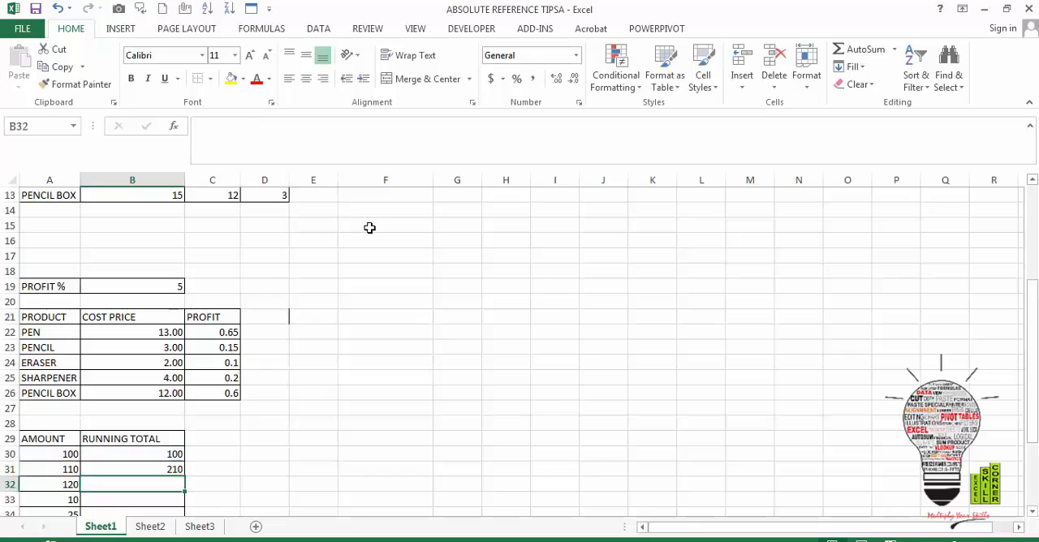
Fill the running total formula from B31 down to B35, checking the copied formula in B32 first
key(Up)
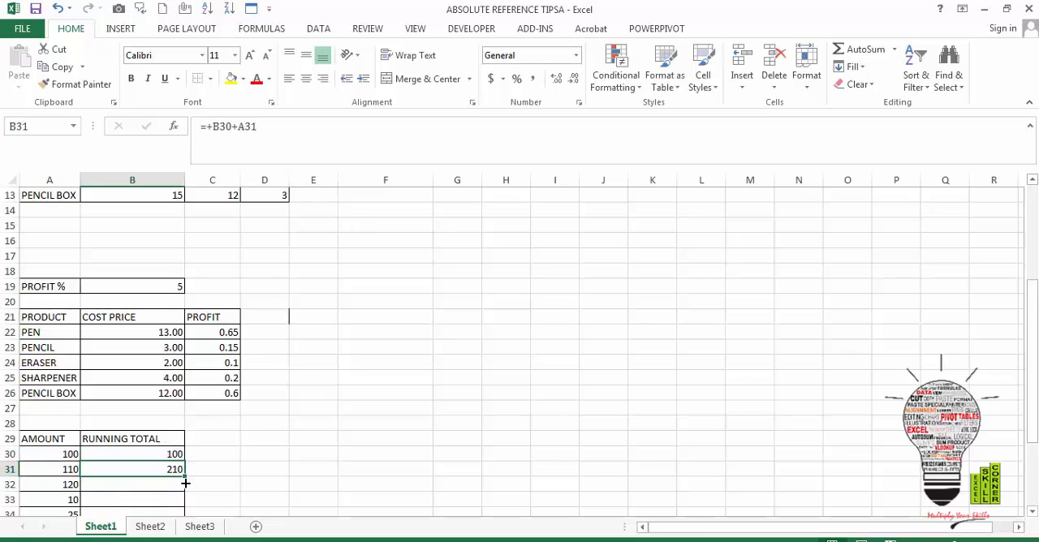
drag(185, 483, 185, 497)
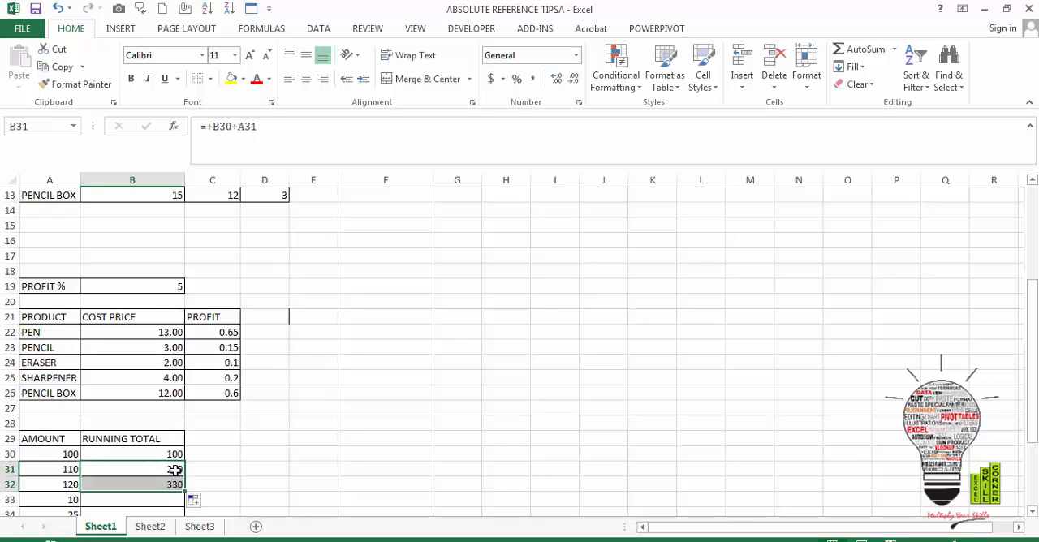
click(175, 470)
key(Left)
key(Right)
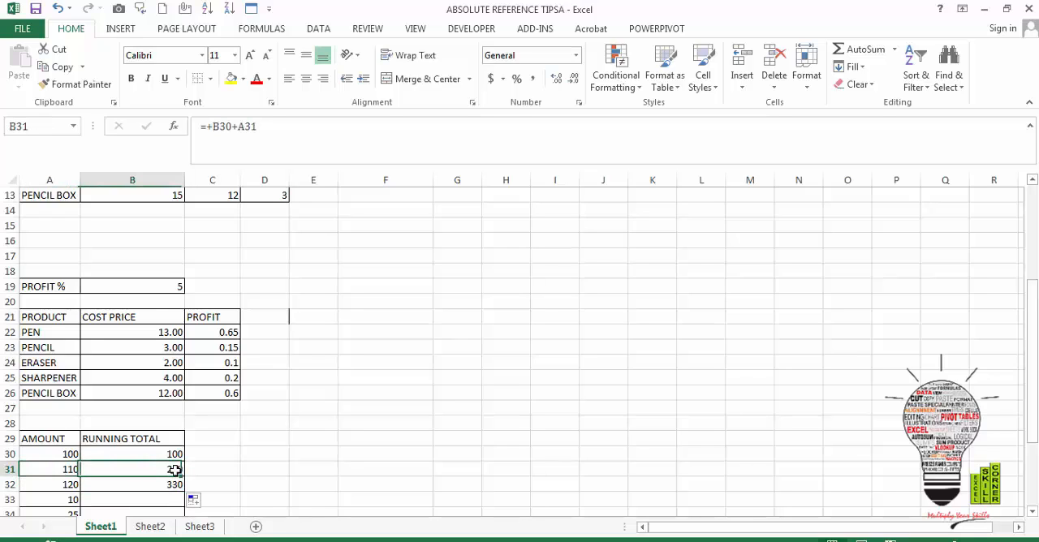
key(Down)
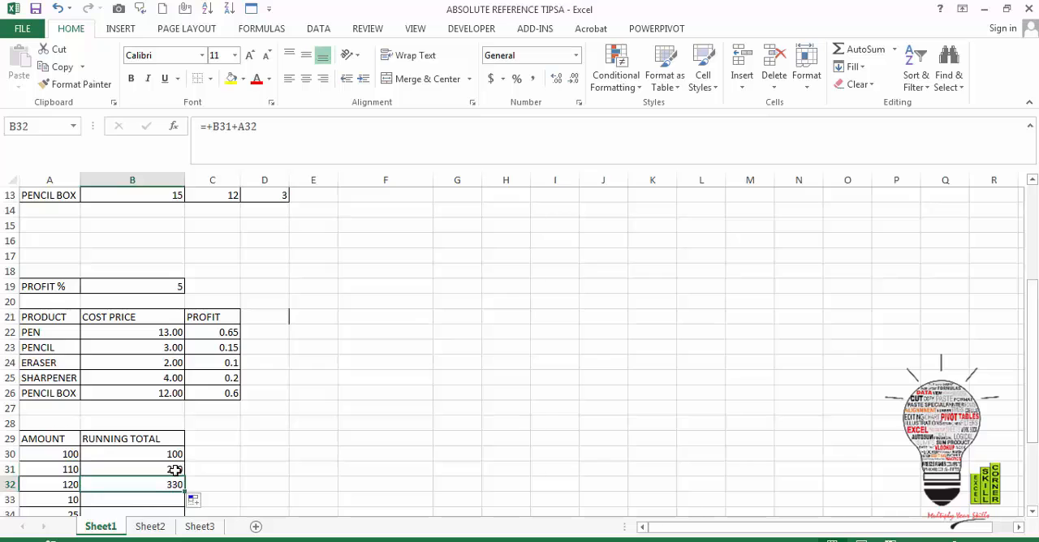
key(Down)
key(Down)
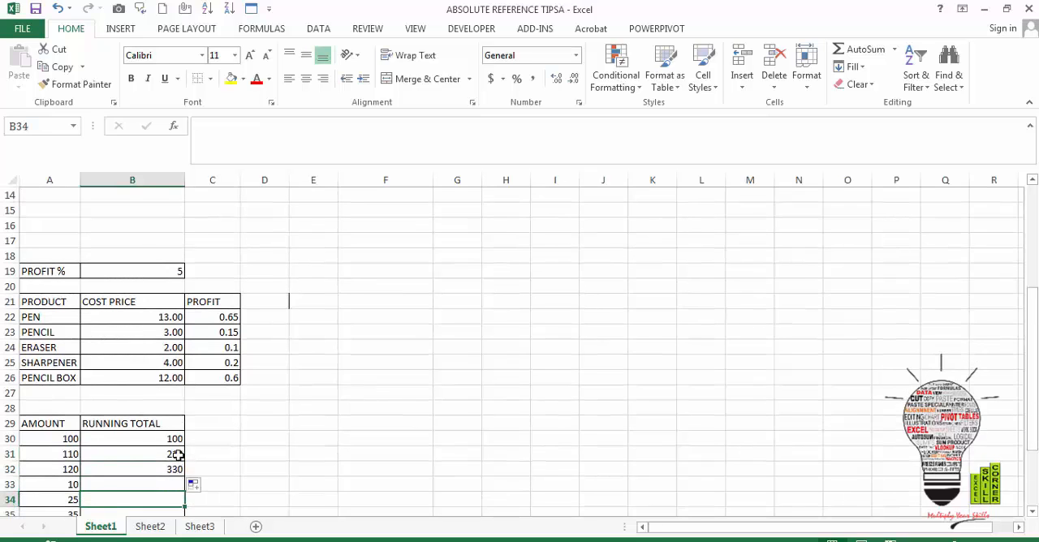
mouse_move(176, 456)
mouse_down()
mouse_move(185, 526)
mouse_move(185, 487)
mouse_up()
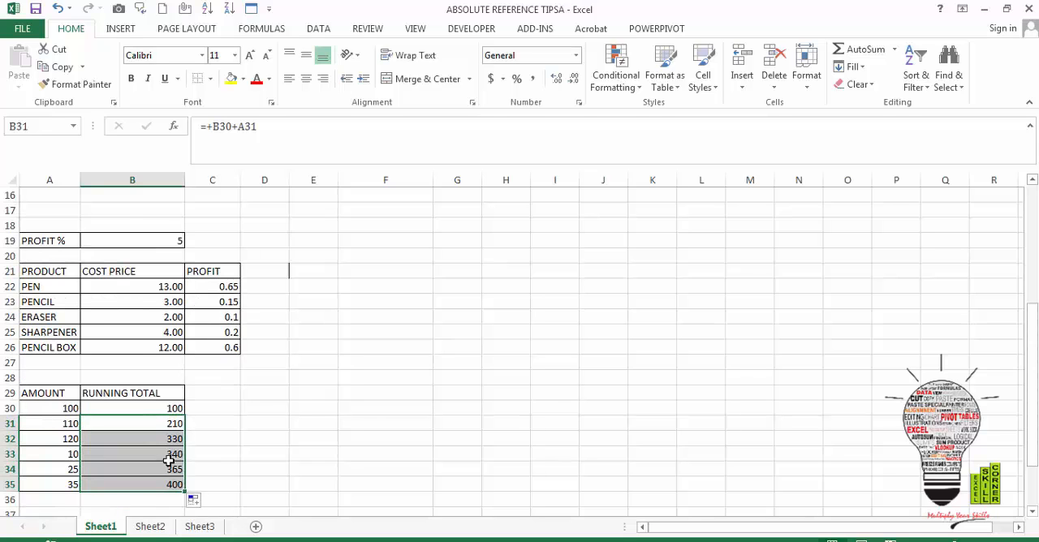
Examine the formulas in the RUNNING TOTAL column from B30 to B35 to compare their relative references
click(168, 460)
key(Up)
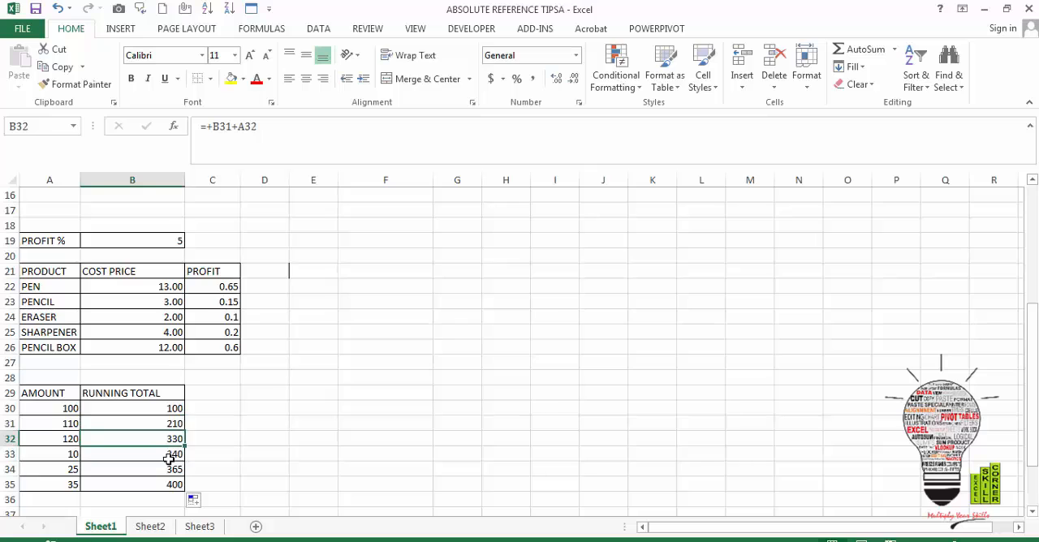
key(Down)
key(Down)
key(Down)
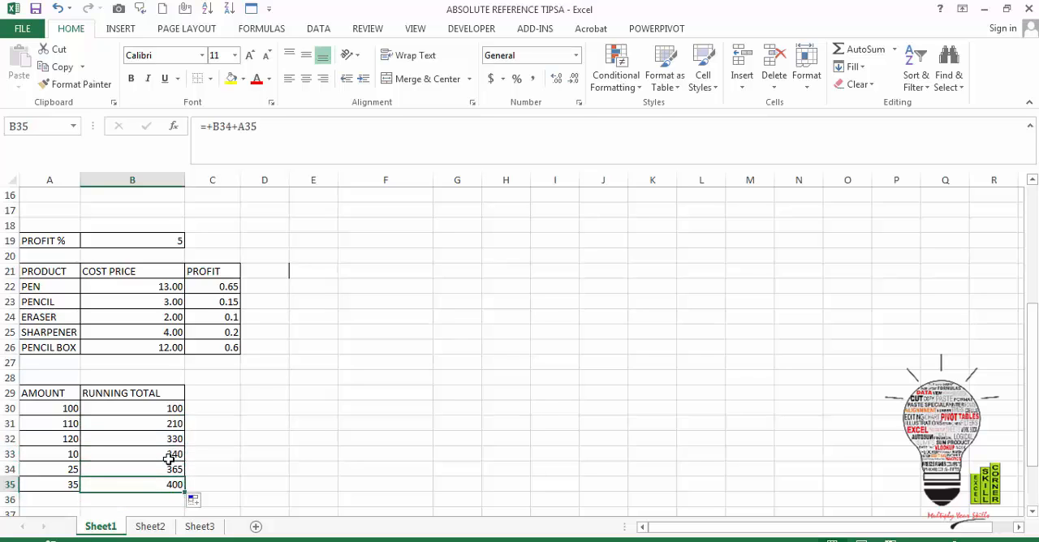
key(Up)
key(Up)
key(Up)
key(Up)
key(Up)
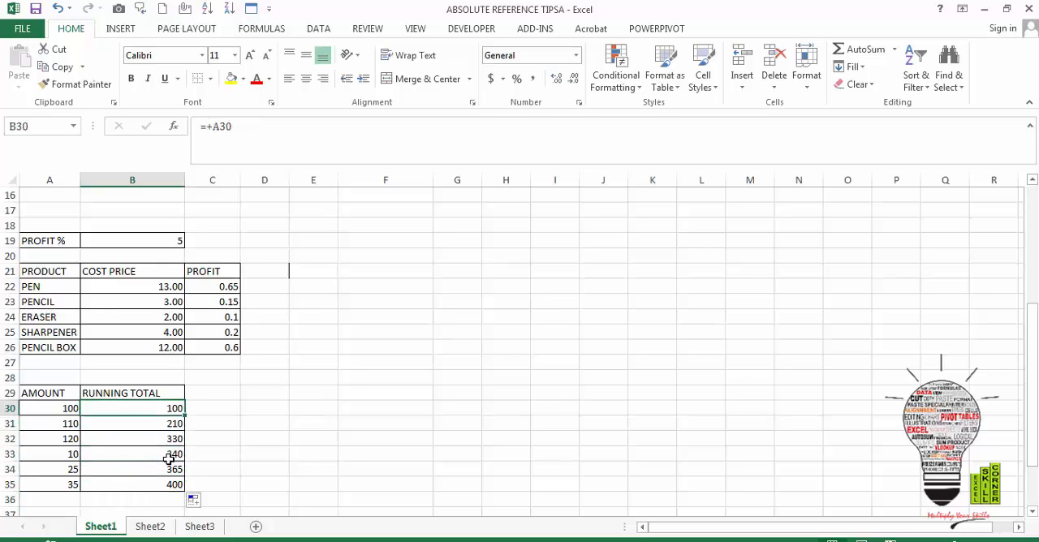
Step through the copied running total formulas from B31 to B35, checking the cells each one adds
key(Down)
key(Down)
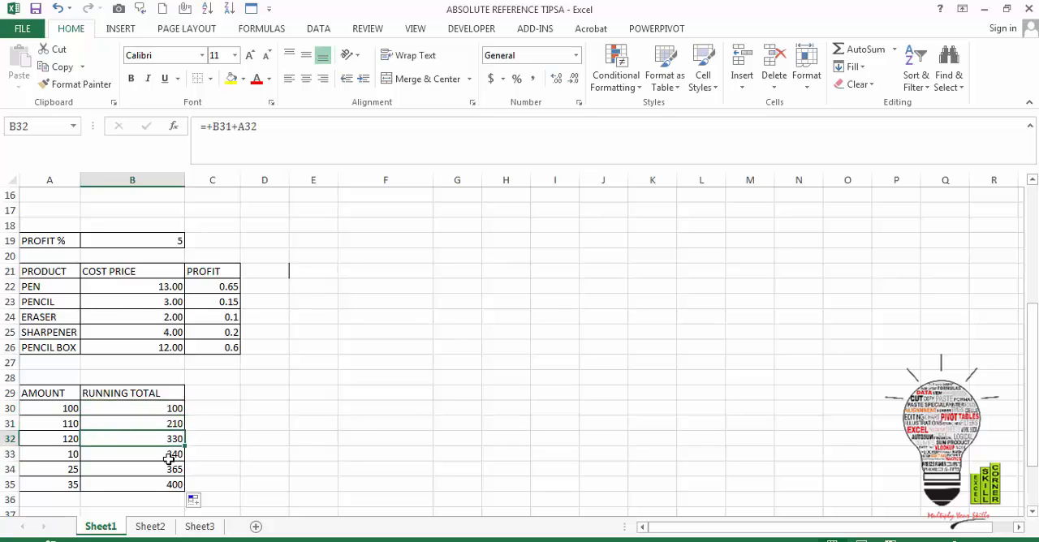
key(Down)
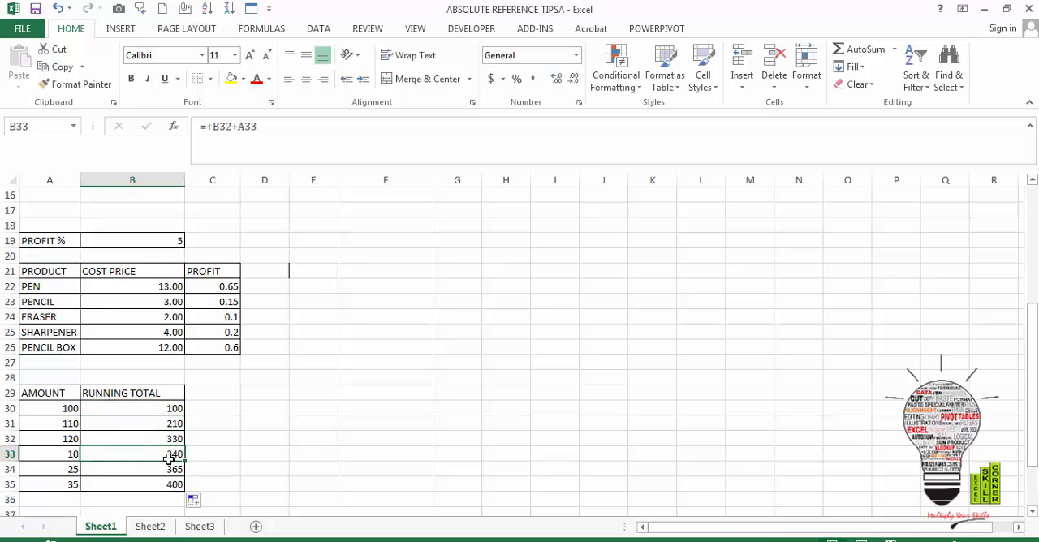
key(Down)
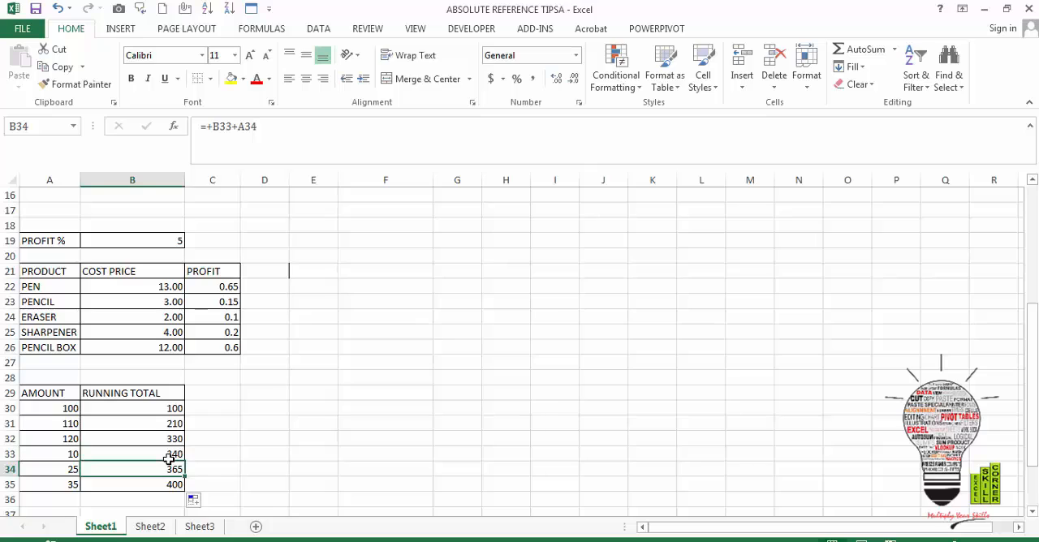
key(Down)
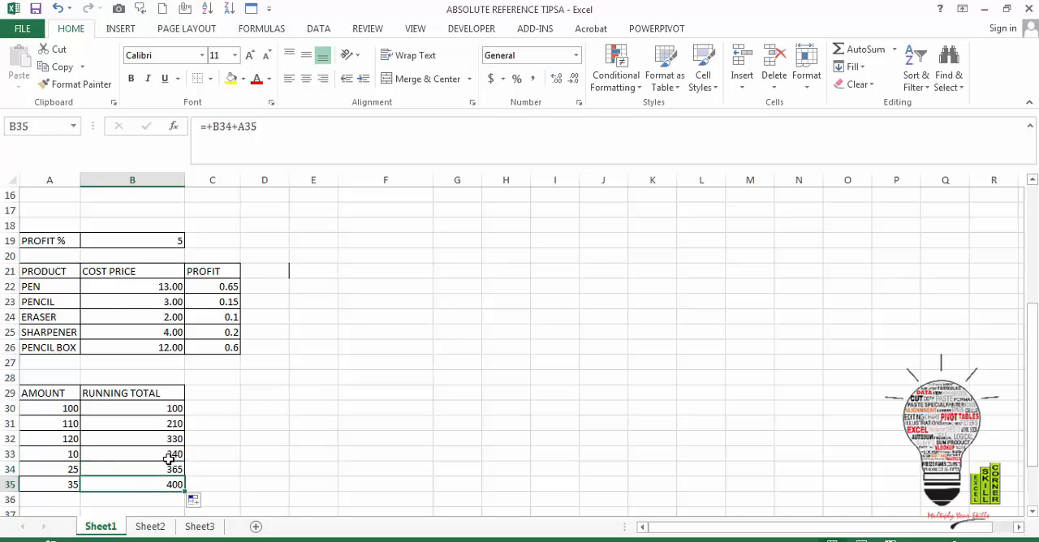
click(177, 406)
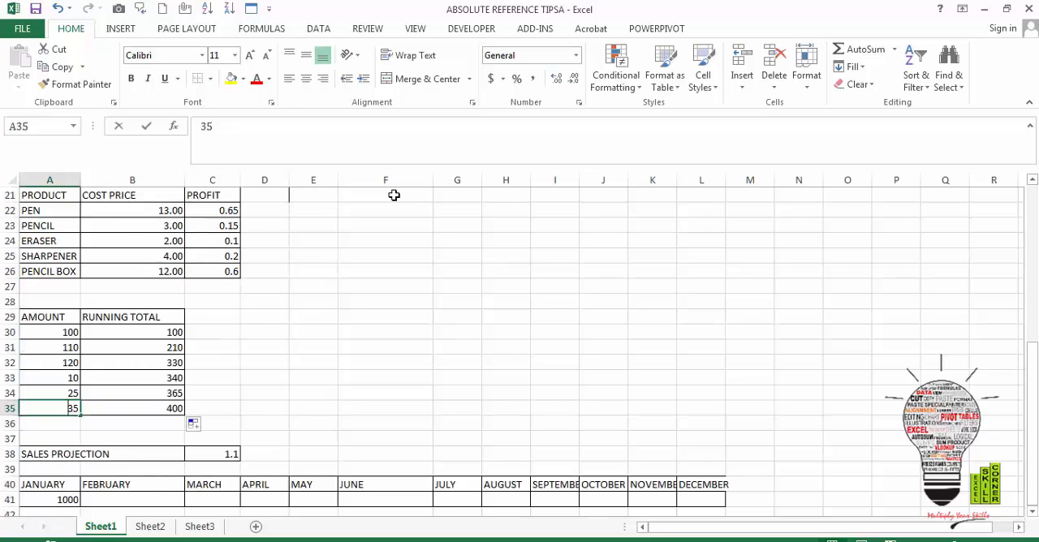
Change the last value of the AMOUNT column, in A35, to -10 and check its running total
text(-10)
key(Return)
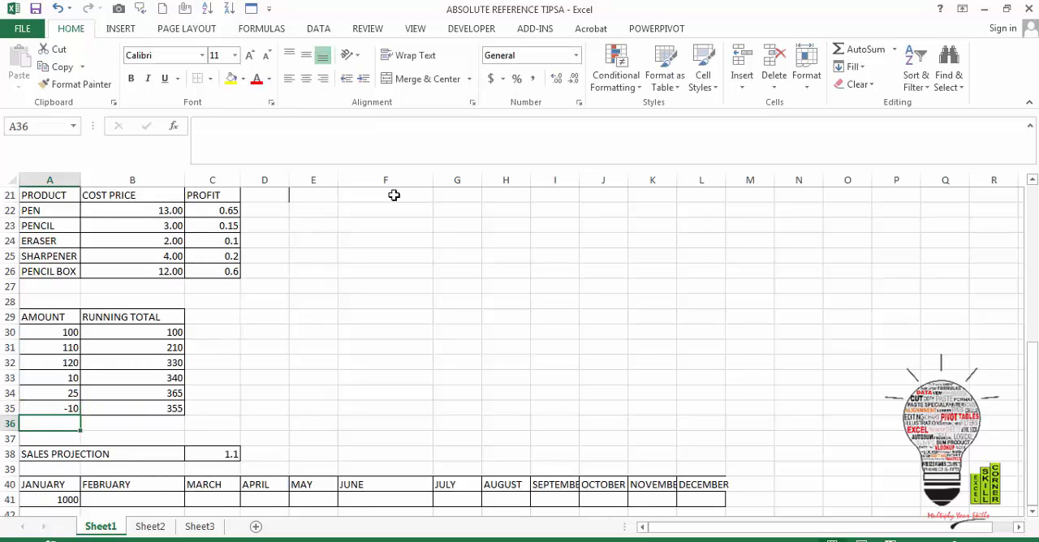
key(Up)
key(Right)
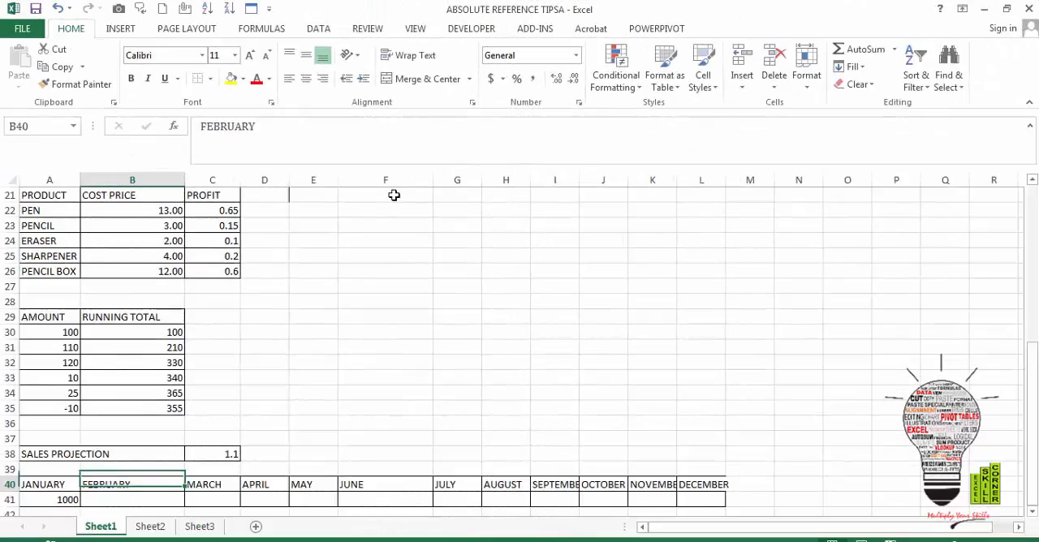
Enter the formula =+A41*C38 in B41 to project February sales from January's amount and the sales projection factor
key(Down)
key(Down)
key(Down)
key(Up)
key(Up)
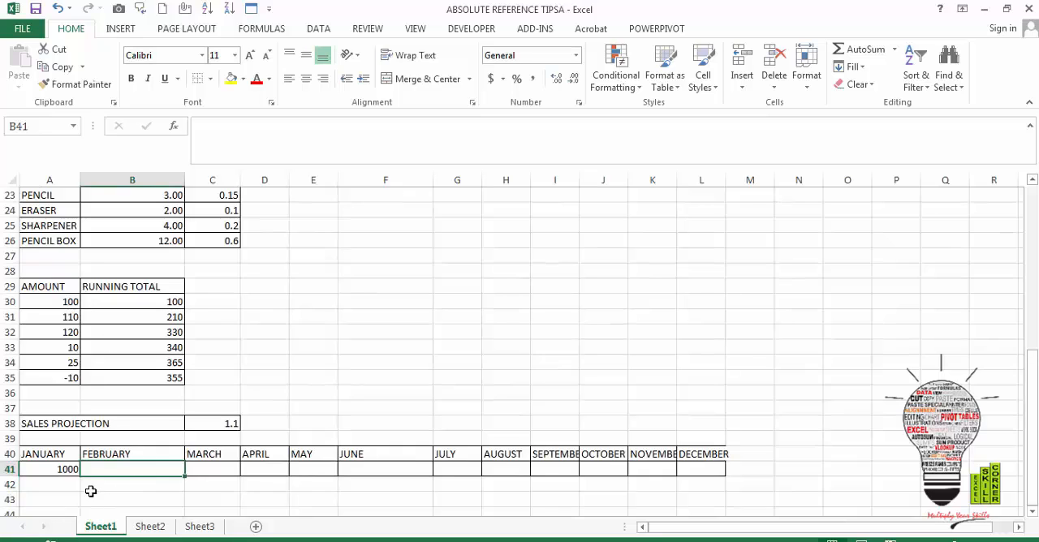
text(=+A41+A41*C38)
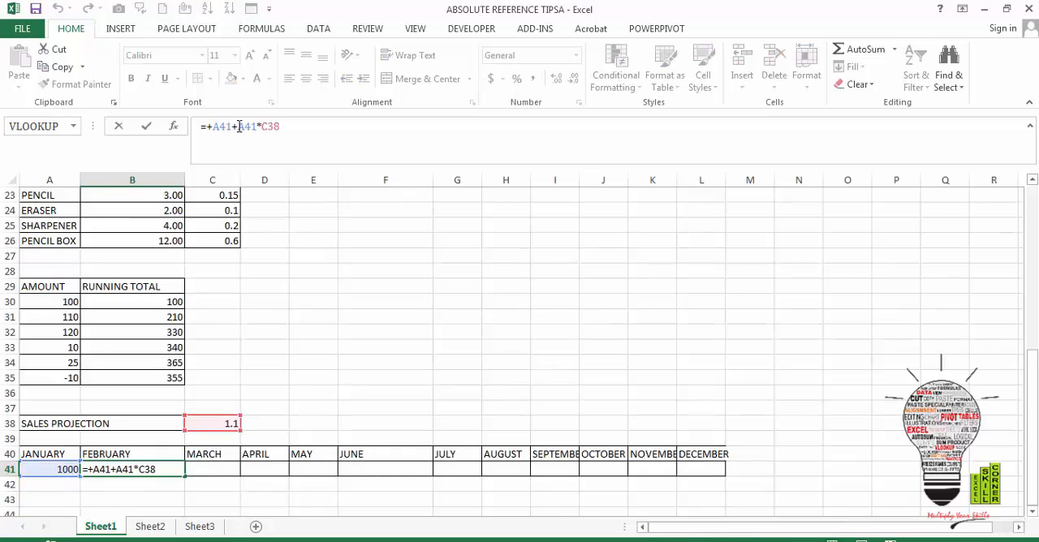
click(238, 127)
key(BackSpace)
key(BackSpace)
key(BackSpace)
key(BackSpace)
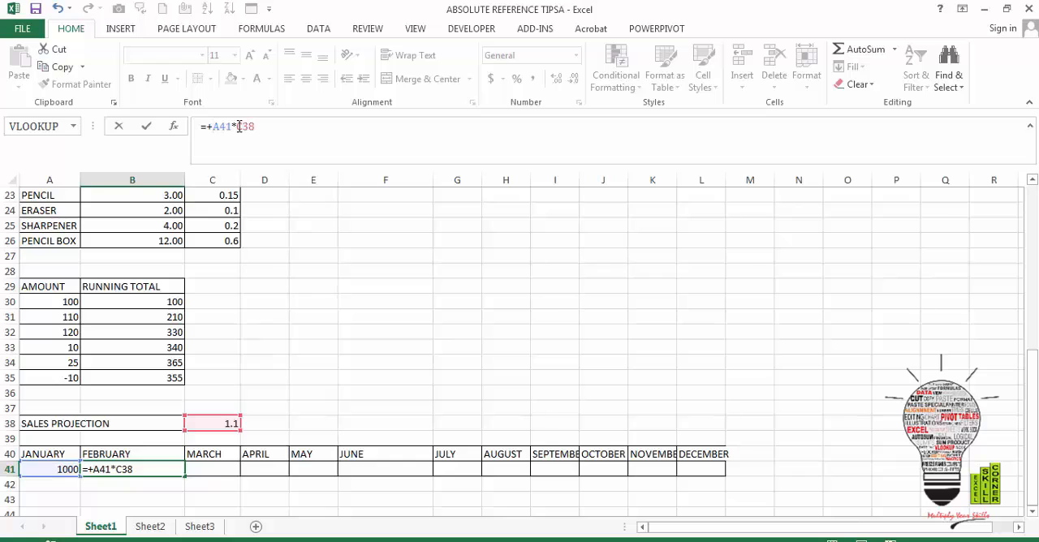
key(Return)
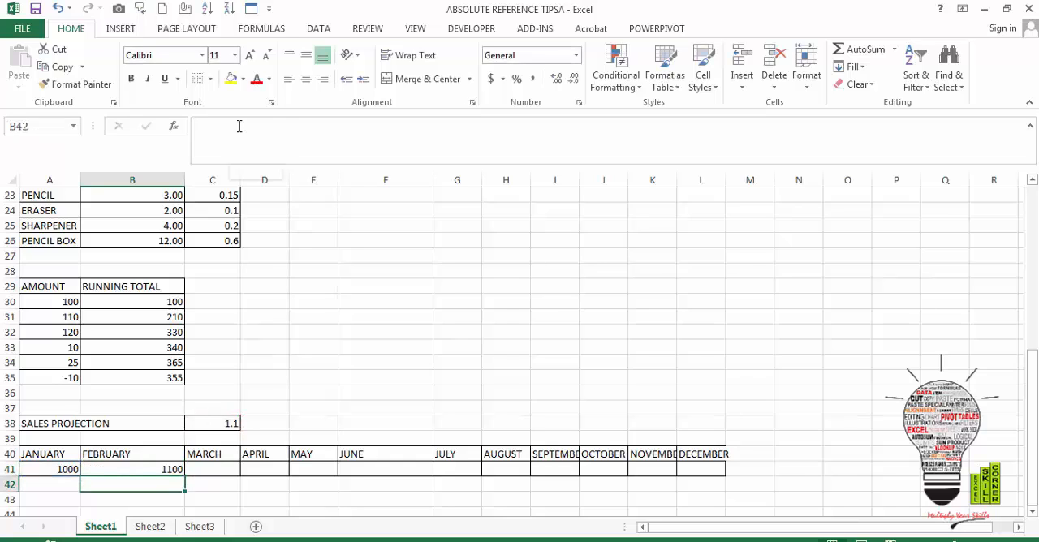
Try filling the relative-reference formula from B41 across to L41, and examine the copied references in C41
click(125, 469)
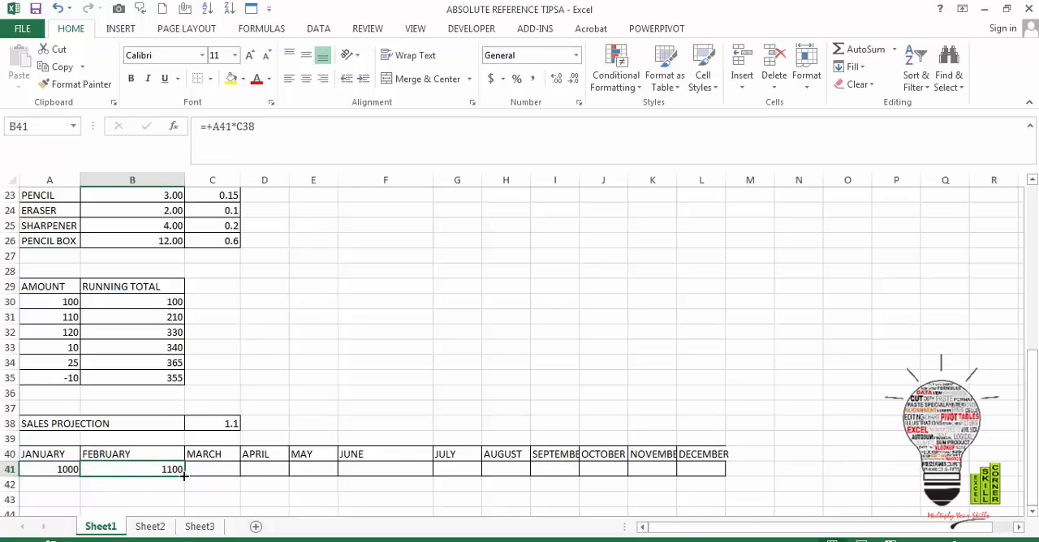
drag(184, 476, 715, 461)
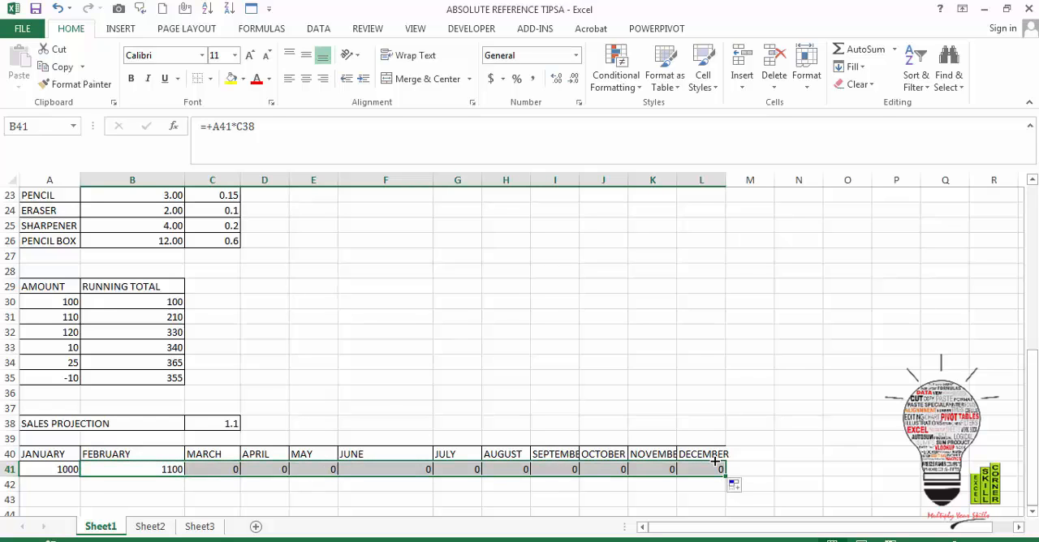
click(211, 471)
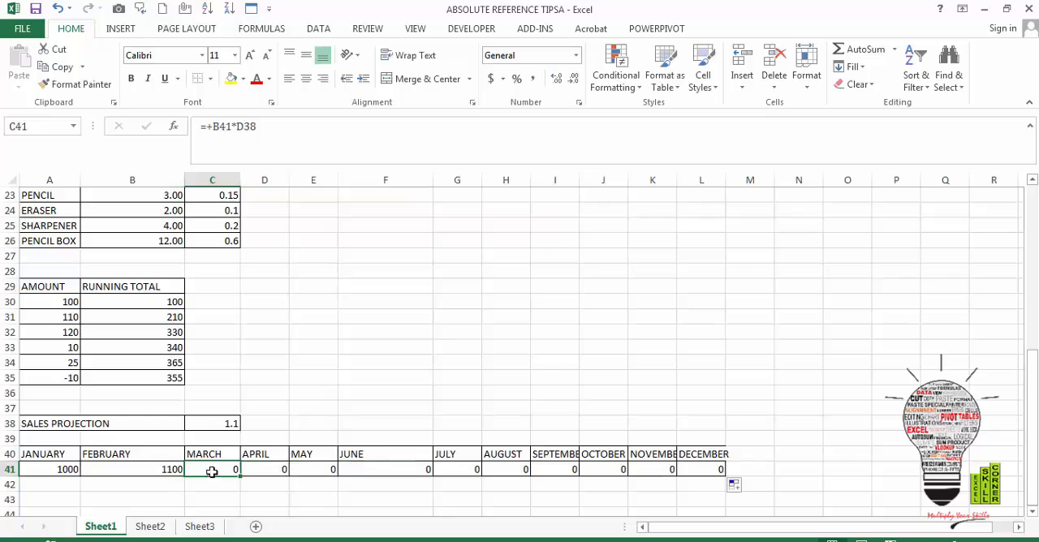
key(Left)
click(211, 471)
key(Up)
key(Up)
key(Up)
key(Down)
key(Down)
key(Down)
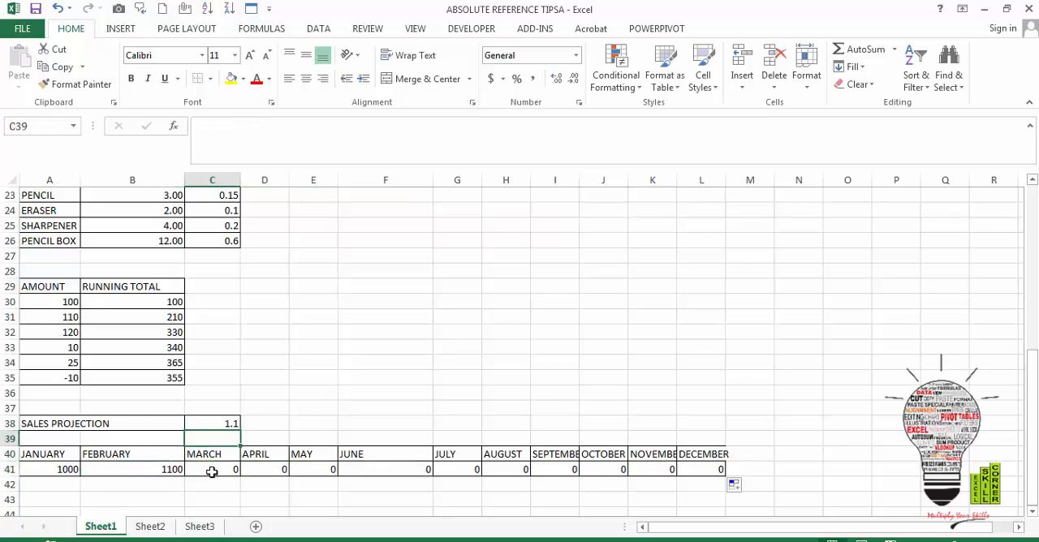
Make the C38 reference in B41 absolute as $C$38, and fill the corrected formula across through December in L41
key(Left)
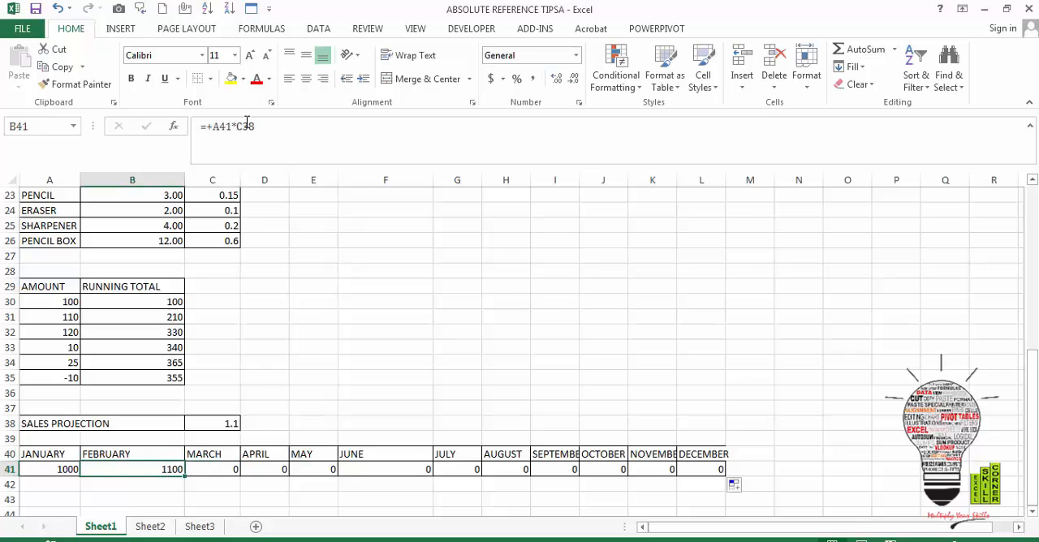
click(246, 124)
key(F4)
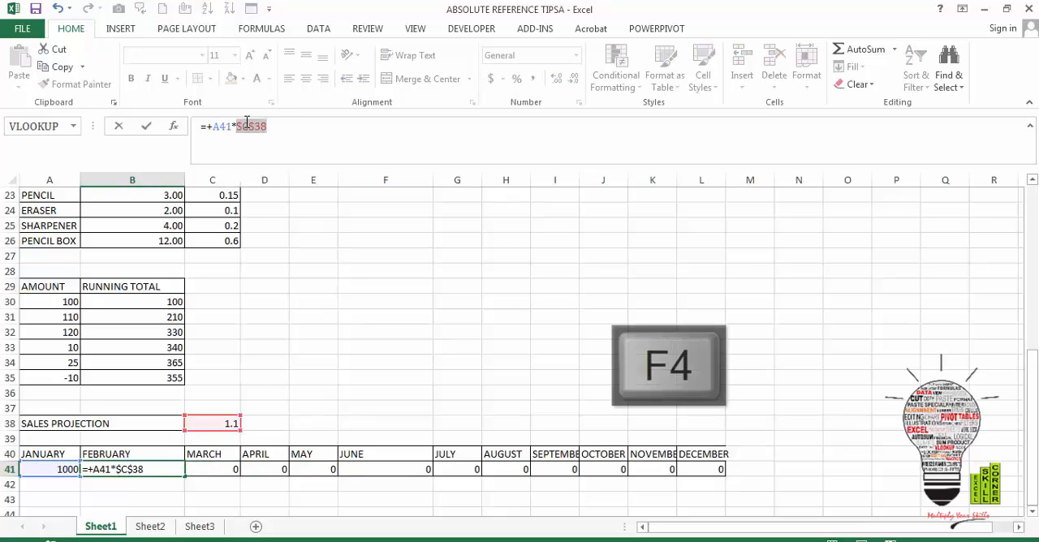
key(Return)
click(135, 472)
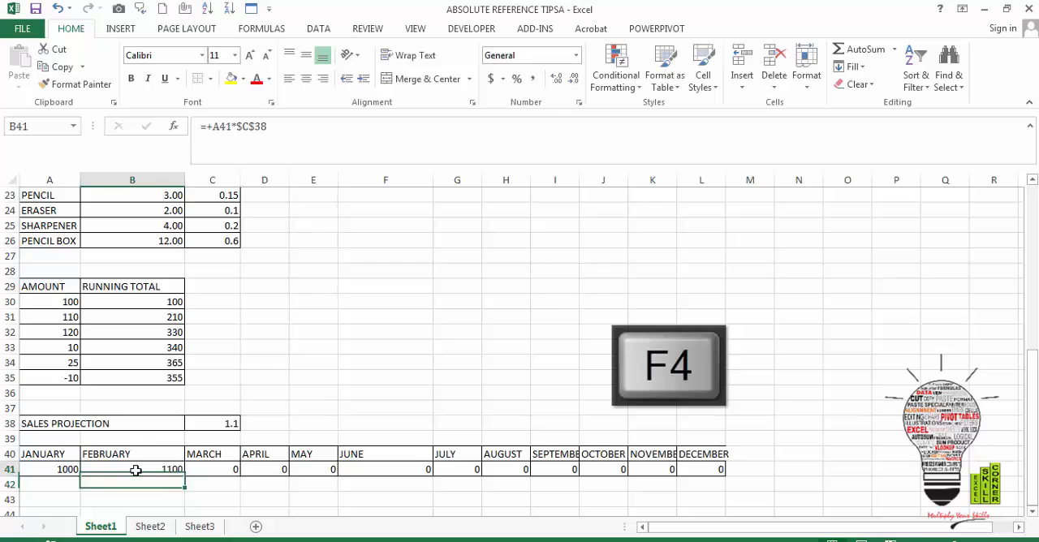
drag(185, 477, 721, 472)
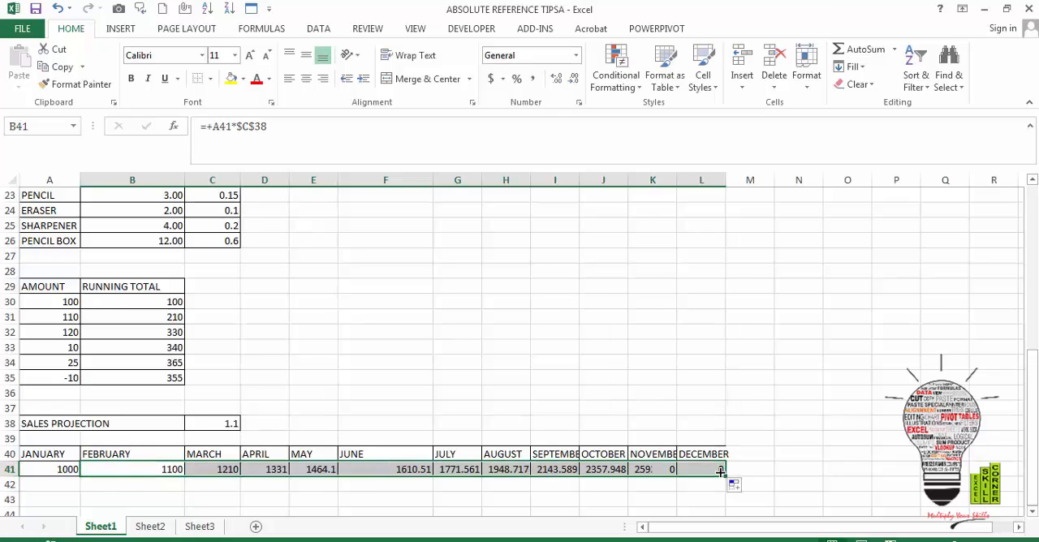
Examine the projection formulas along row 41 to compare the relative previous-month reference with the absolute $C$38
key(Right)
key(Right)
key(Right)
key(Right)
key(Right)
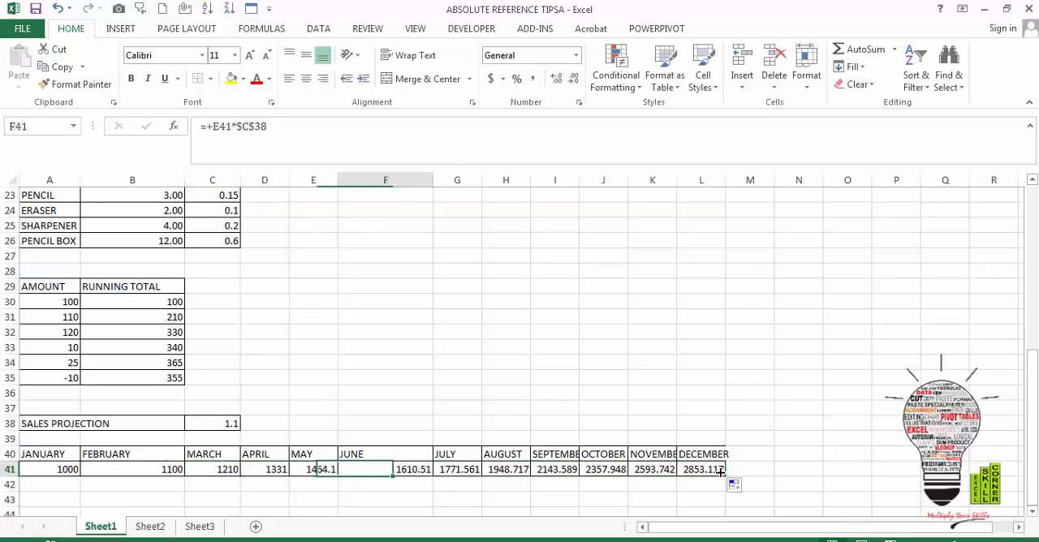
key(Right)
key(Right)
key(Right)
key(Right)
key(Right)
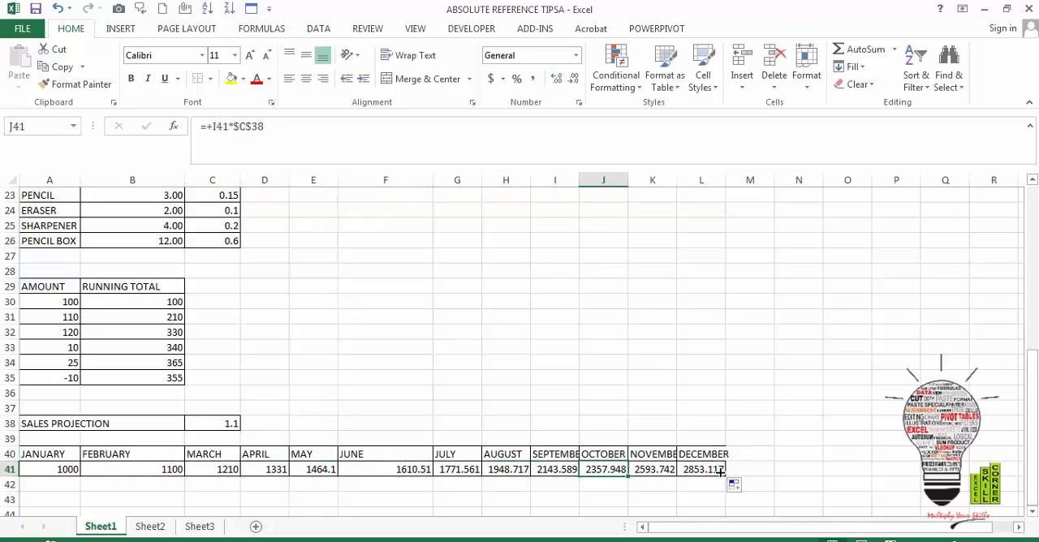
key(Down)
key(Down)
key(Down)
key(Down)
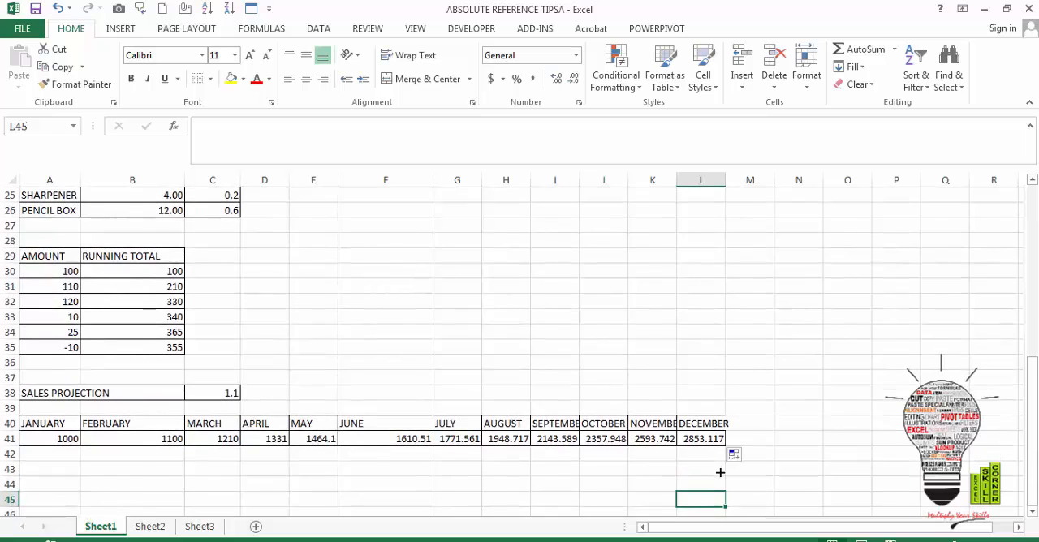
key(Left)
key(Left)
key(Left)
key(Left)
key(Left)
key(Left)
key(Left)
key(Left)
key(Left)
key(Left)
key(Left)
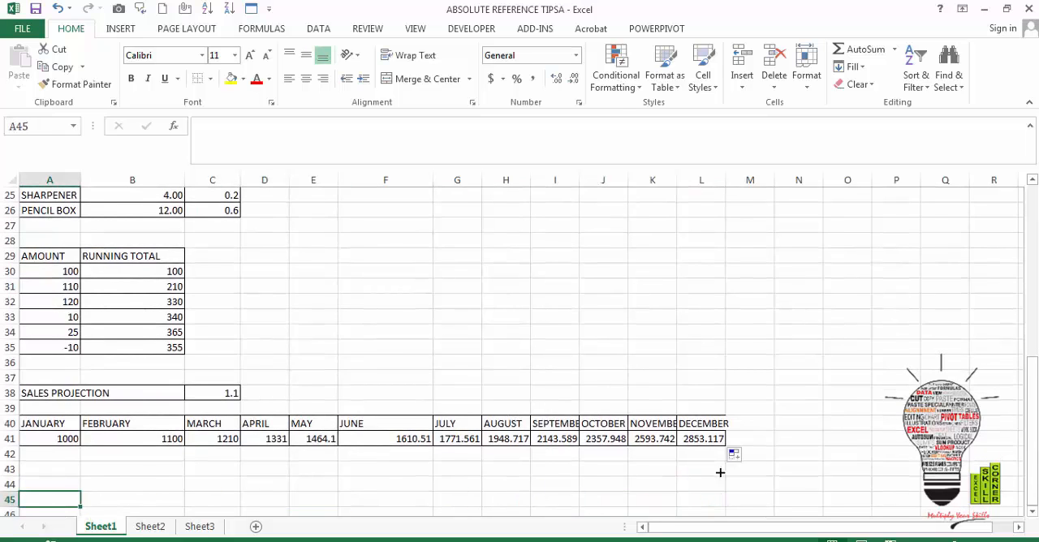
key(Down)
key(Down)
key(Down)
key(Down)
key(Down)
key(Down)
key(Down)
key(Down)
key(Down)
key(Down)
key(Down)
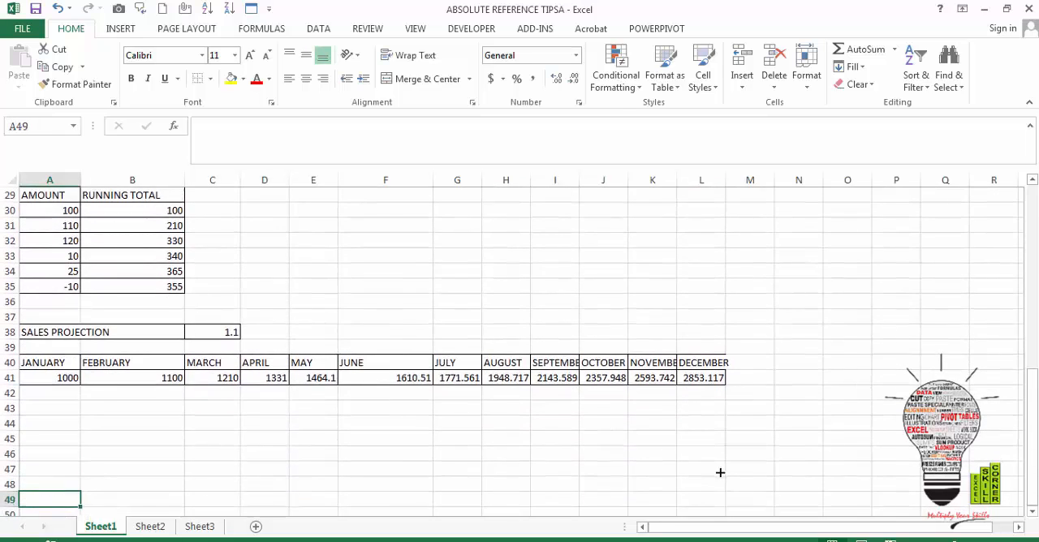
Return to cell A1 at the start of the worksheet
key(Up)
key(Up)
key(Up)
key(Up)
key(Up)
key(Up)
key(Up)
key(Up)
key(Up)
key(Up)
key(Up)
key(Up)
key(Up)
key(Up)
key(Up)
key(Up)
key(Up)
key(Up)
key(Up)
key(Up)
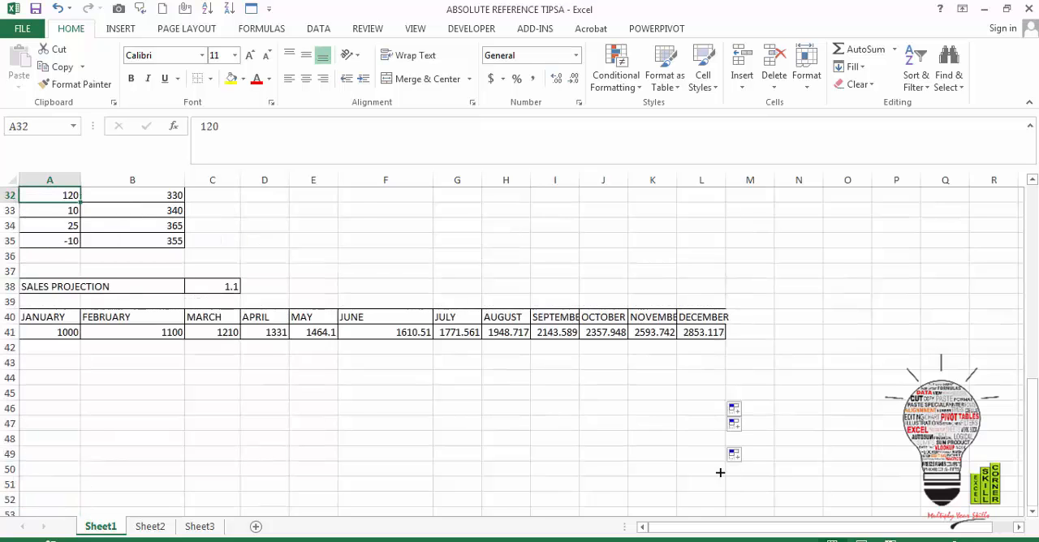
key(Up)
key(Up)
key(Up)
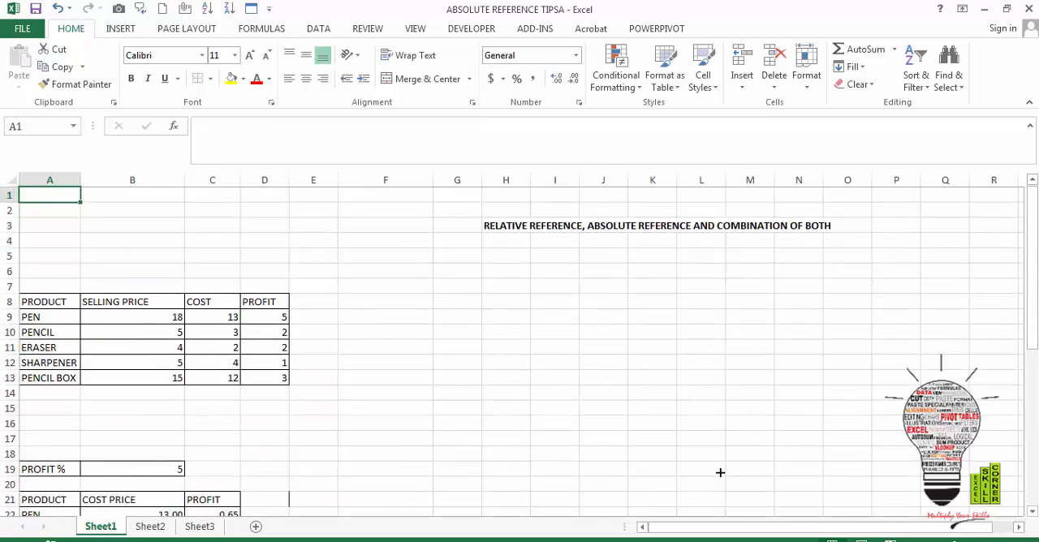